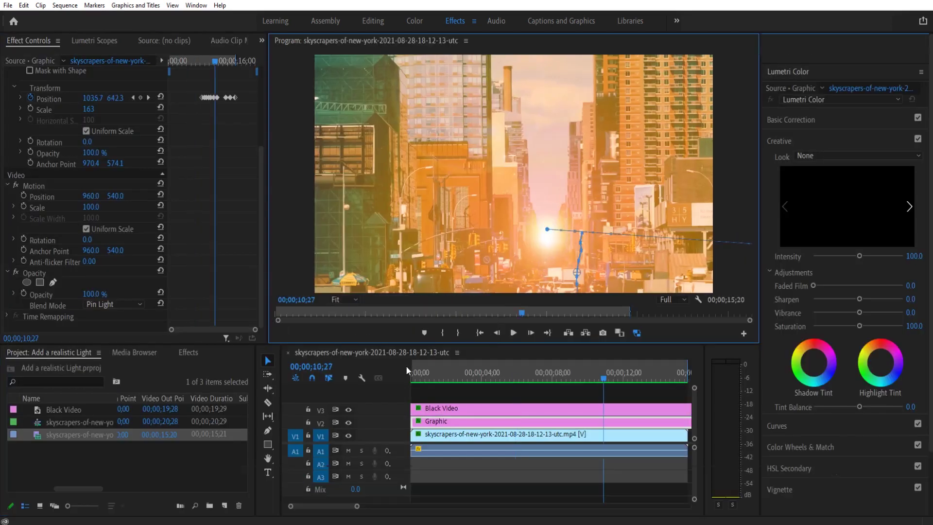
# - Compare the footage with and without the V2 and V3 overlays and the Lumetri Color effect, leaving all of them enabled
pyautogui.click(348, 409)
pyautogui.click(348, 422)
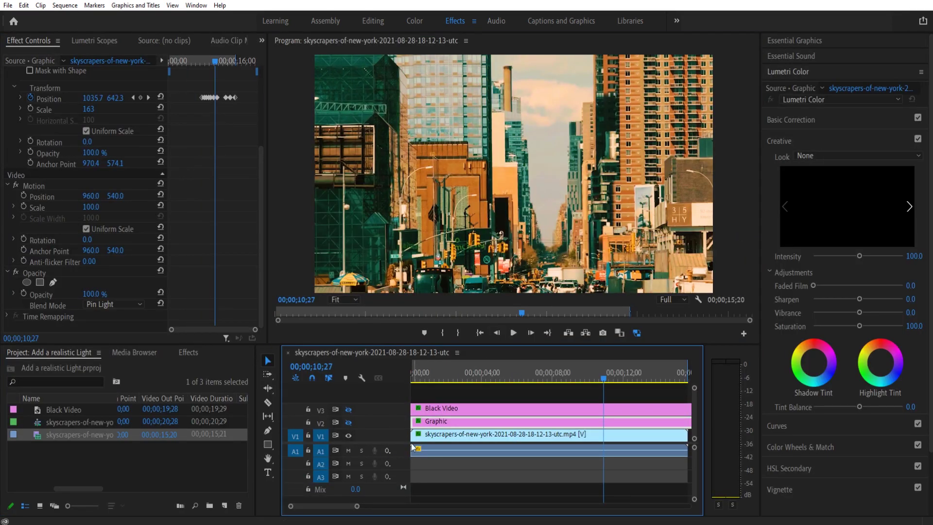
pyautogui.click(424, 435)
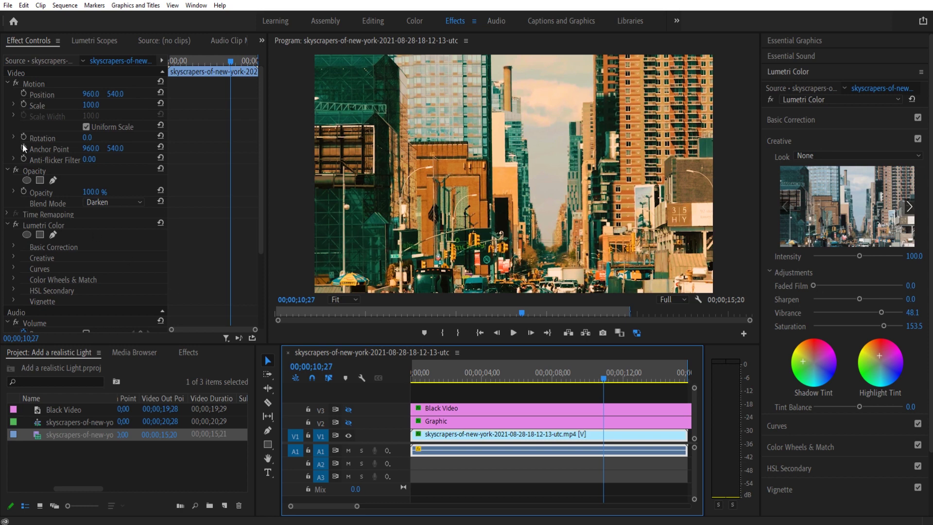
pyautogui.click(15, 224)
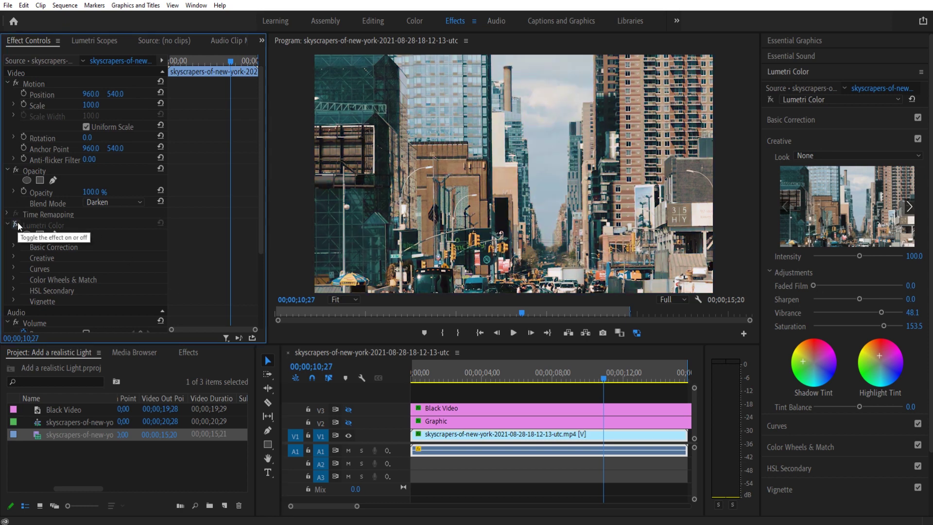
pyautogui.click(15, 225)
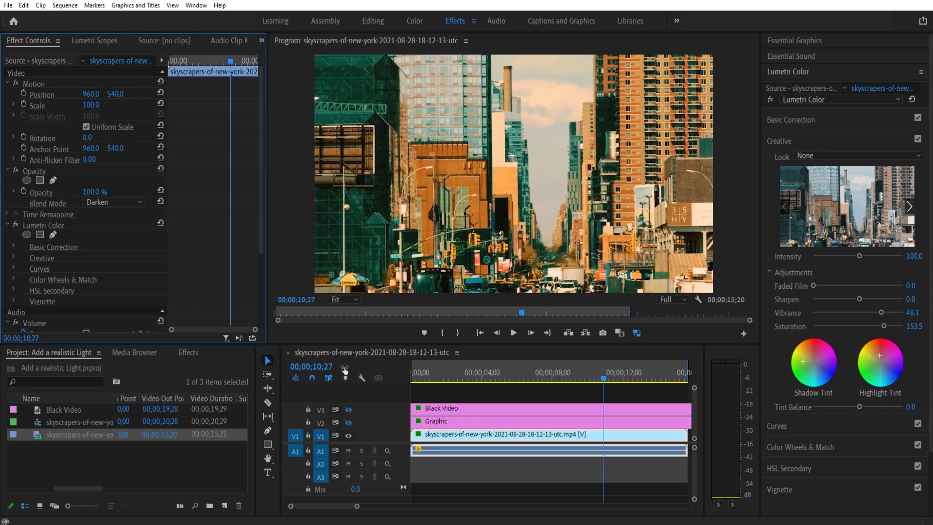
pyautogui.click(348, 409)
pyautogui.click(348, 422)
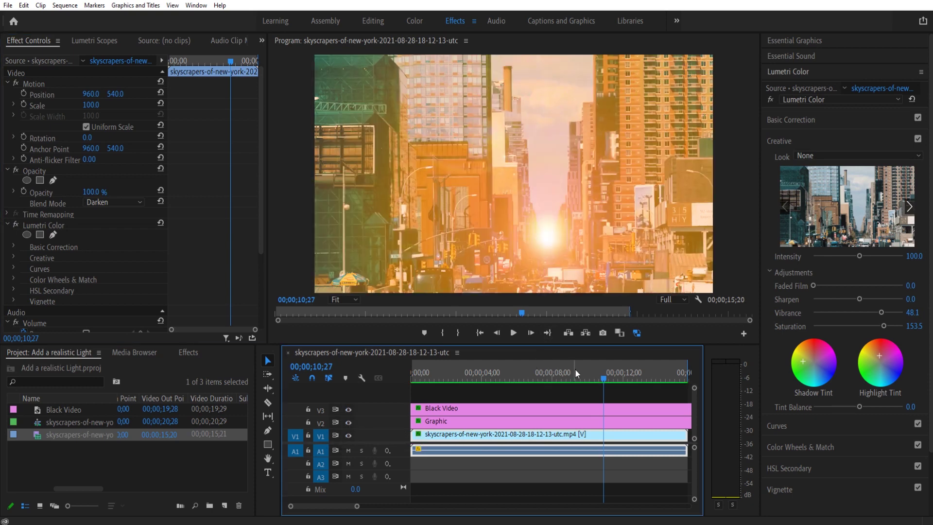
# - Close the open sequence and create a new sequence from the skyscrapers video clip
pyautogui.click(558, 388)
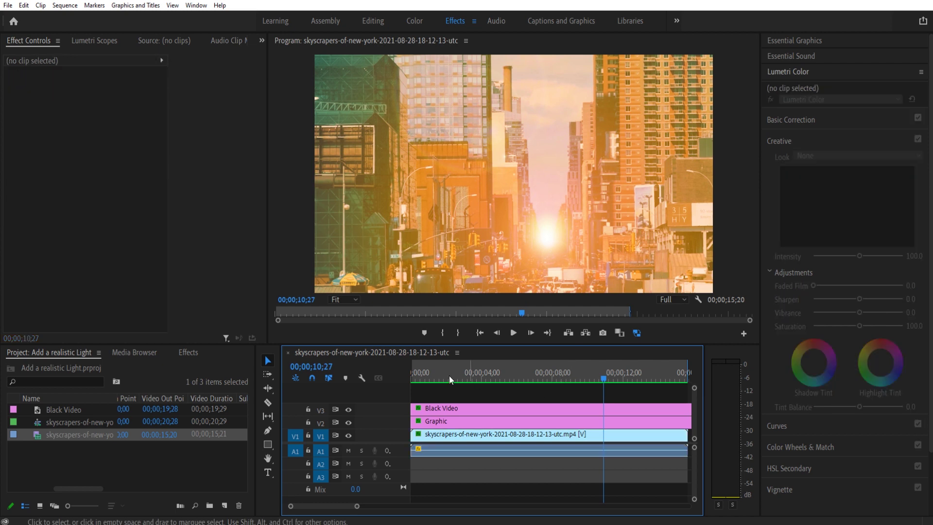
pyautogui.click(180, 452)
pyautogui.click(288, 353)
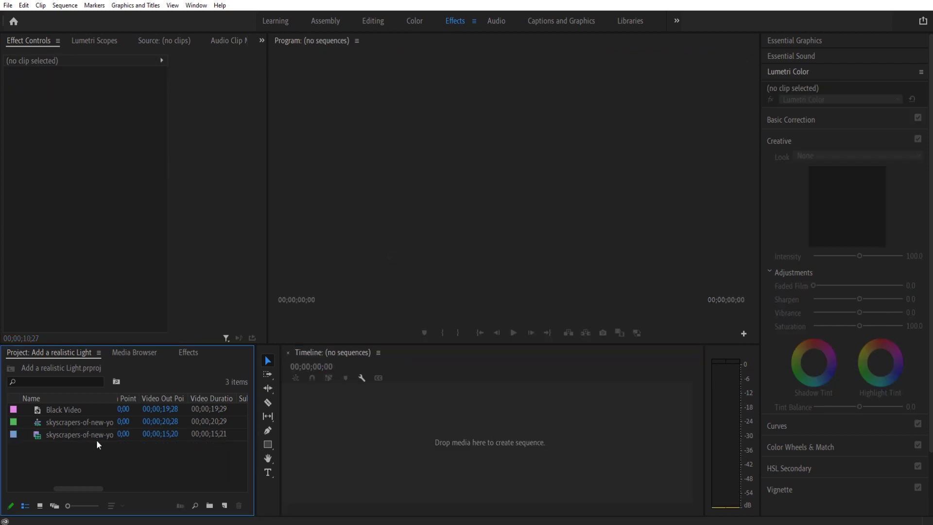
pyautogui.click(73, 429)
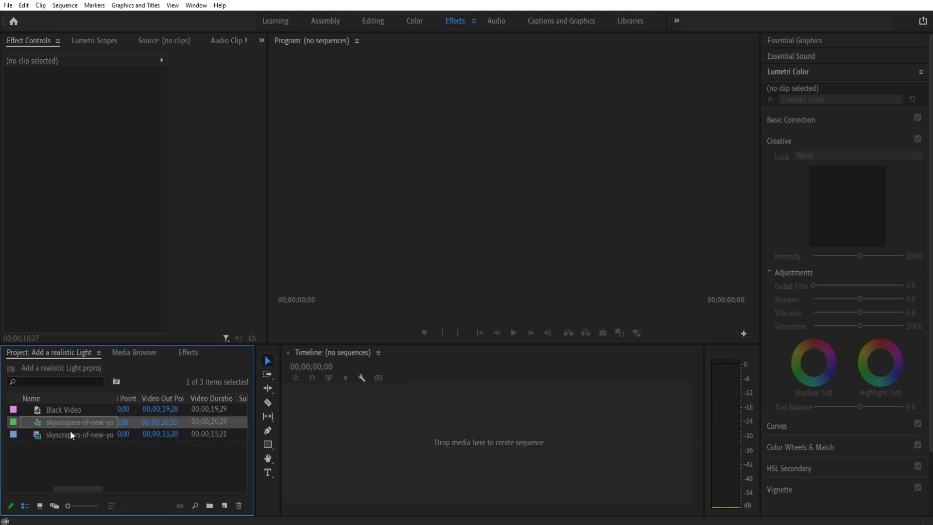
pyautogui.moveTo(70, 430); pyautogui.dragTo(337, 427)
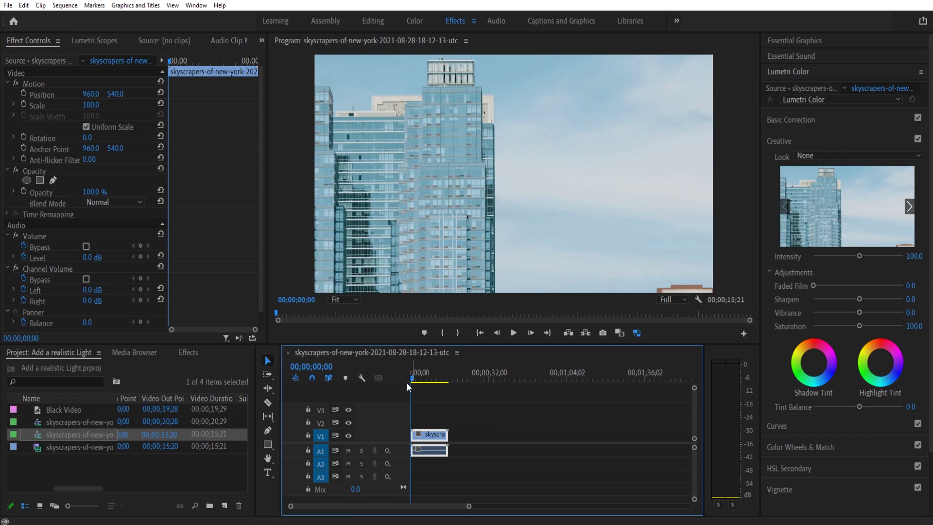
# - Tint the clip's highlights red and its shadows green, with vibrance at 31.9 and creative saturation at 131.9
pyautogui.moveTo(406, 381); pyautogui.dragTo(438, 377)
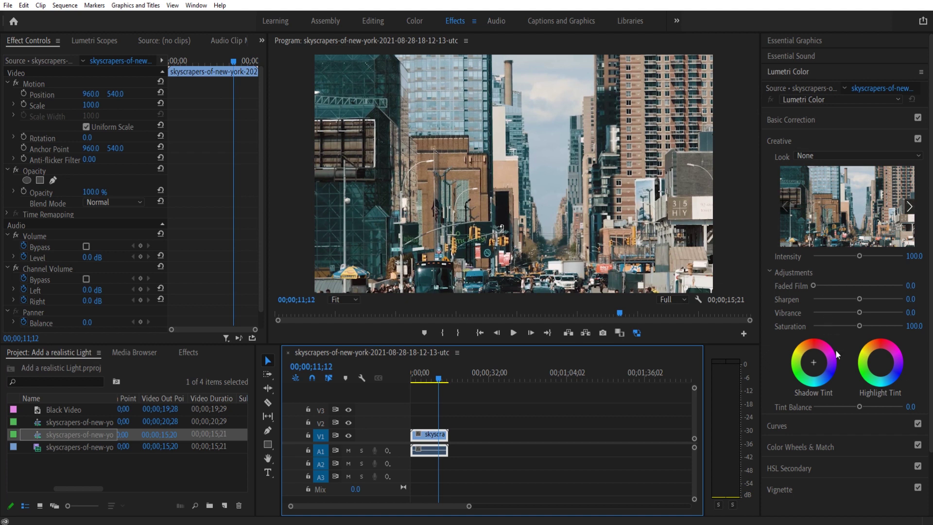
pyautogui.moveTo(880, 362); pyautogui.dragTo(881, 358)
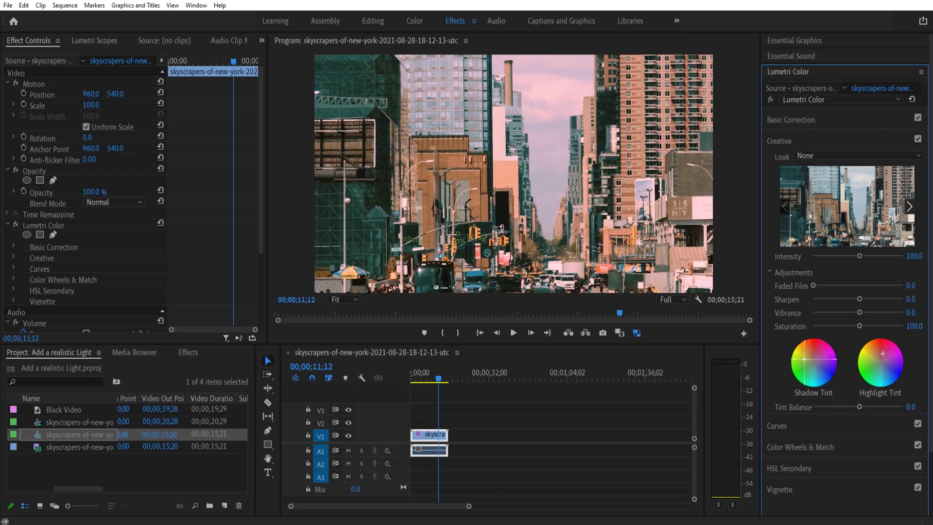
pyautogui.click(803, 359)
pyautogui.moveTo(863, 324); pyautogui.dragTo(877, 325)
pyautogui.scroll(-2, 837, 377)
pyautogui.scroll(2, 771, 238)
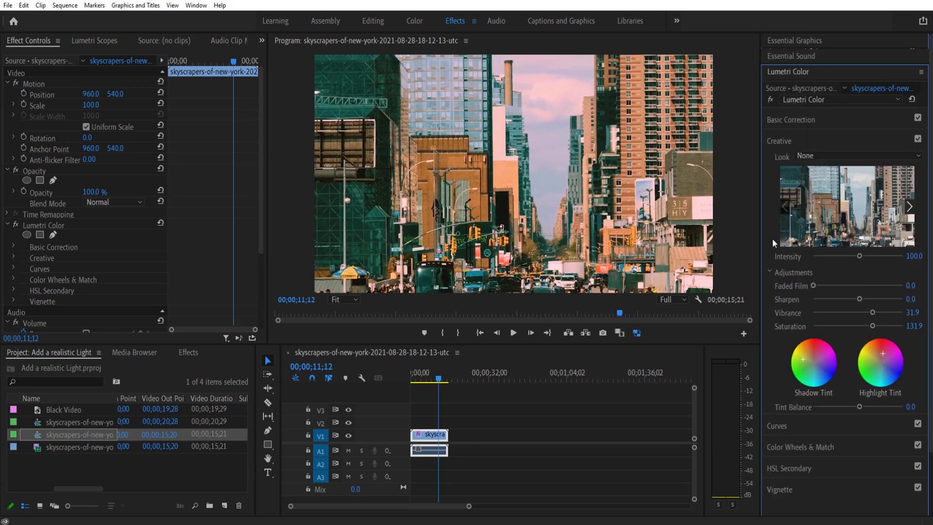
# - Set the clip's white balance temperature to 29.7 and its contrast to 36.2 in the basic correction
pyautogui.click(816, 123)
pyautogui.moveTo(859, 179); pyautogui.dragTo(869, 180)
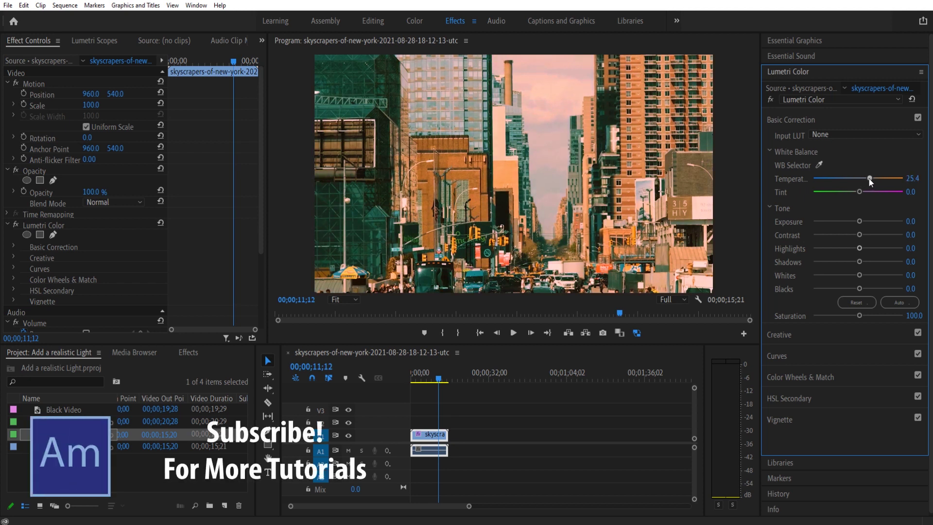
pyautogui.moveTo(859, 234); pyautogui.dragTo(873, 234)
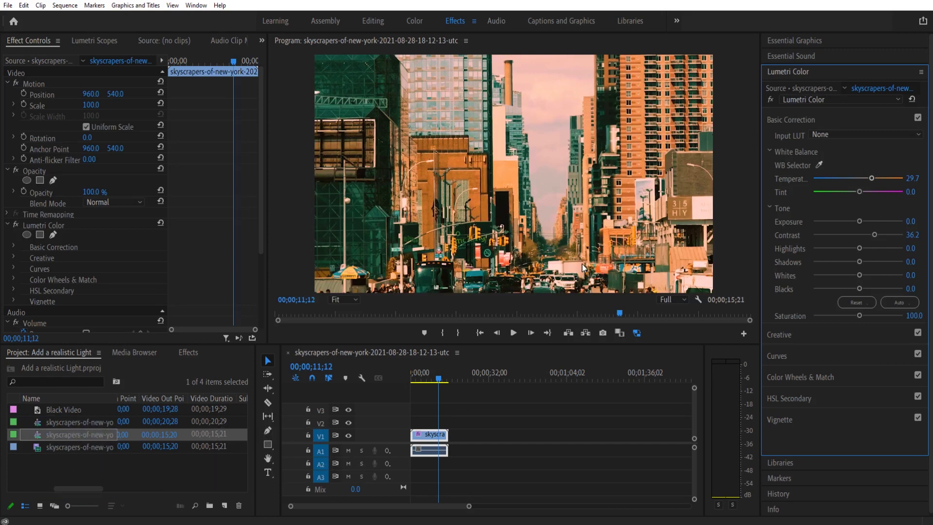
# - Save the project and place the playhead at 00;00;10;12, where the street gap between the buildings is in view
pyautogui.click(444, 379)
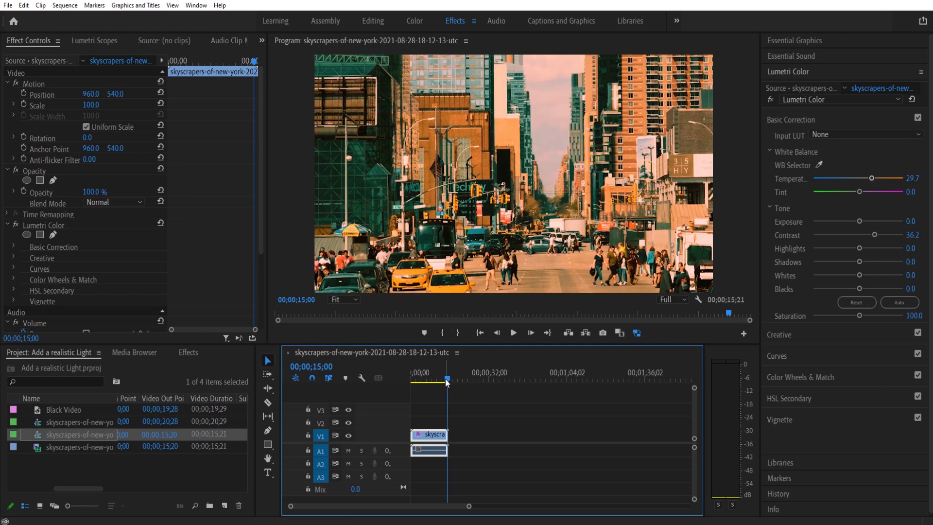
pyautogui.hotkey('ctrl', 's')
pyautogui.moveTo(448, 372)
pyautogui.mouseDown()
pyautogui.moveTo(431, 375)
pyautogui.moveTo(451, 381)
pyautogui.moveTo(436, 384)
pyautogui.mouseUp()
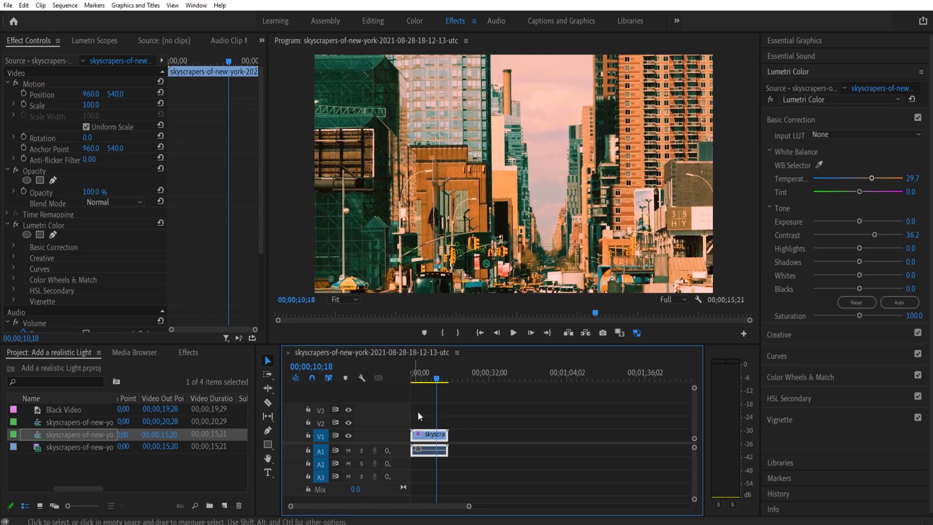
pyautogui.moveTo(443, 380); pyautogui.dragTo(440, 382)
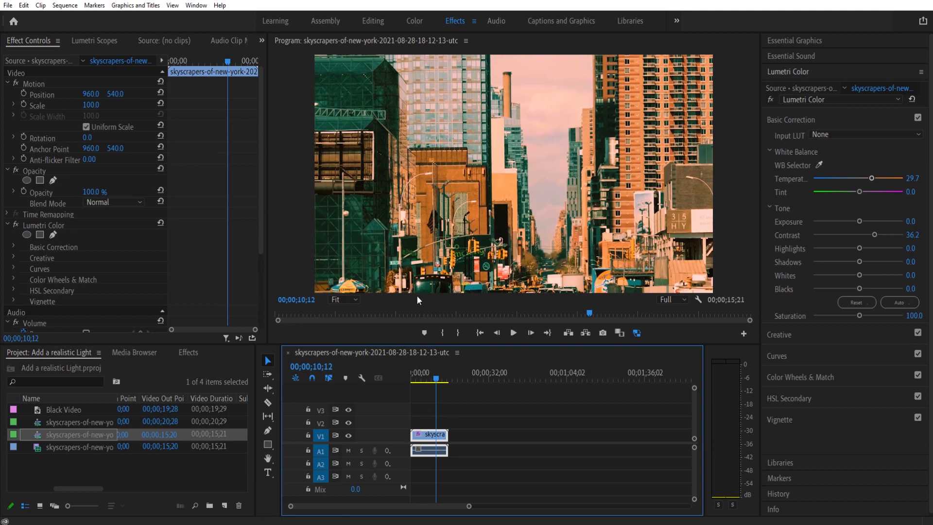
# - Draw a rectangle about 7910 by 4460 around the frame at 10% zoom and fit its clip to the footage's span on V2
pyautogui.click(267, 445)
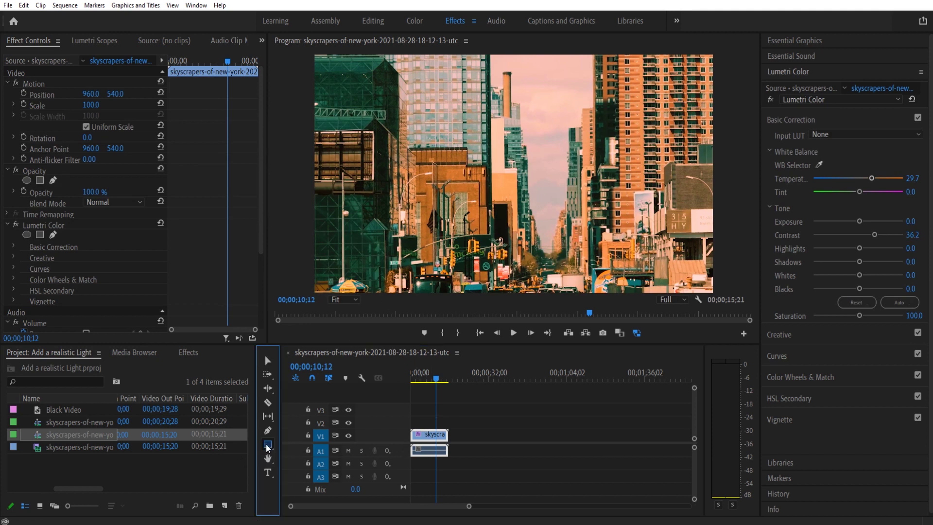
pyautogui.click(351, 300)
pyautogui.click(350, 326)
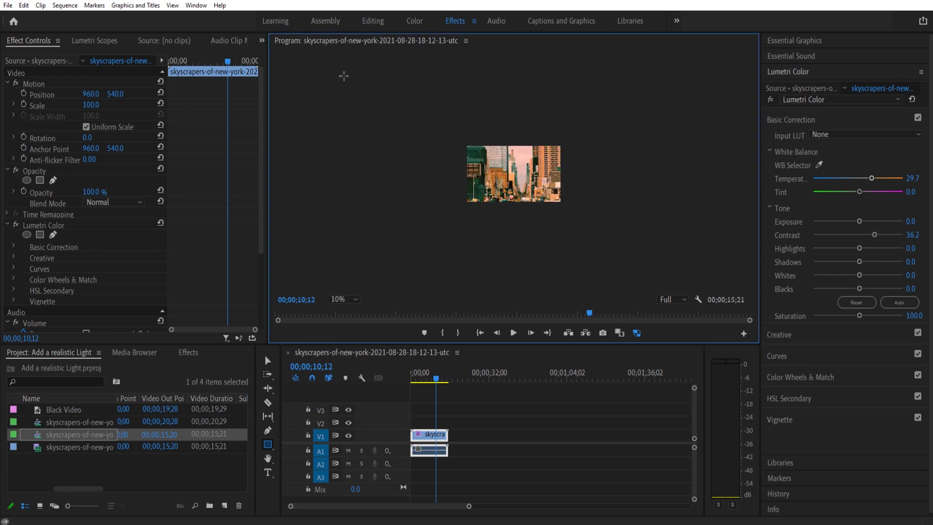
pyautogui.moveTo(326, 61); pyautogui.dragTo(714, 298)
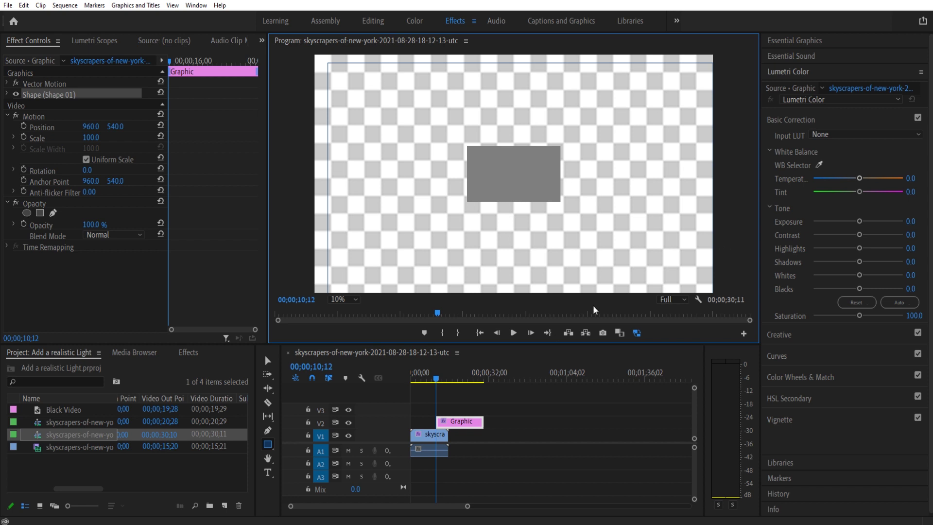
pyautogui.moveTo(469, 421); pyautogui.dragTo(447, 421)
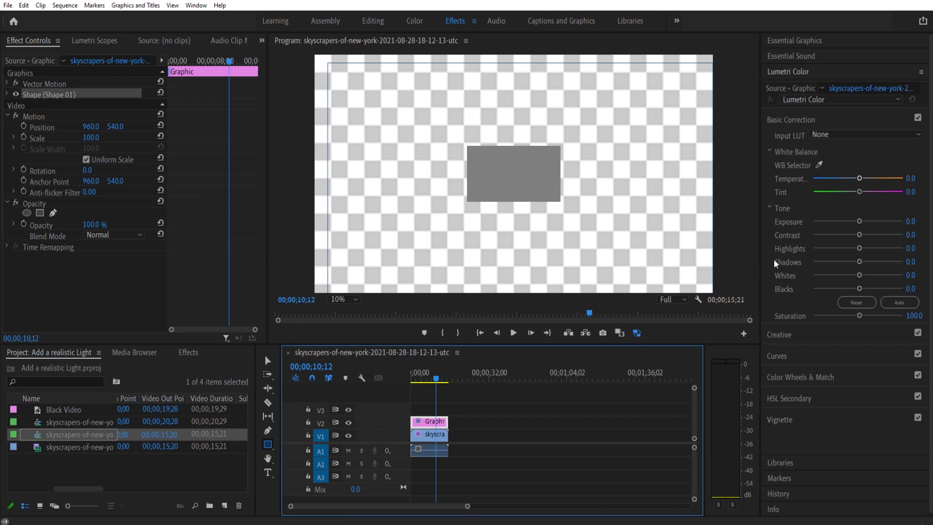
# - Rename the rectangle's shape layer to Sun in Essential Graphics
pyautogui.click(797, 43)
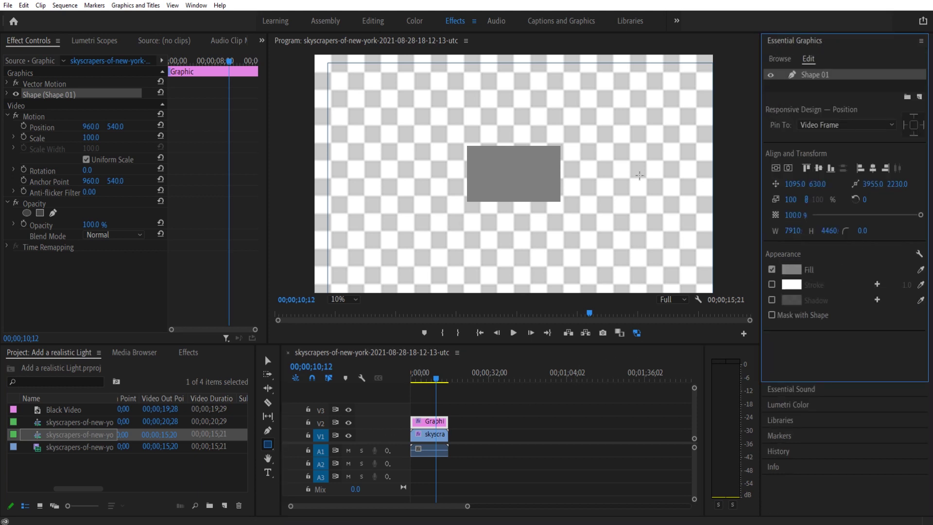
pyautogui.click(196, 6)
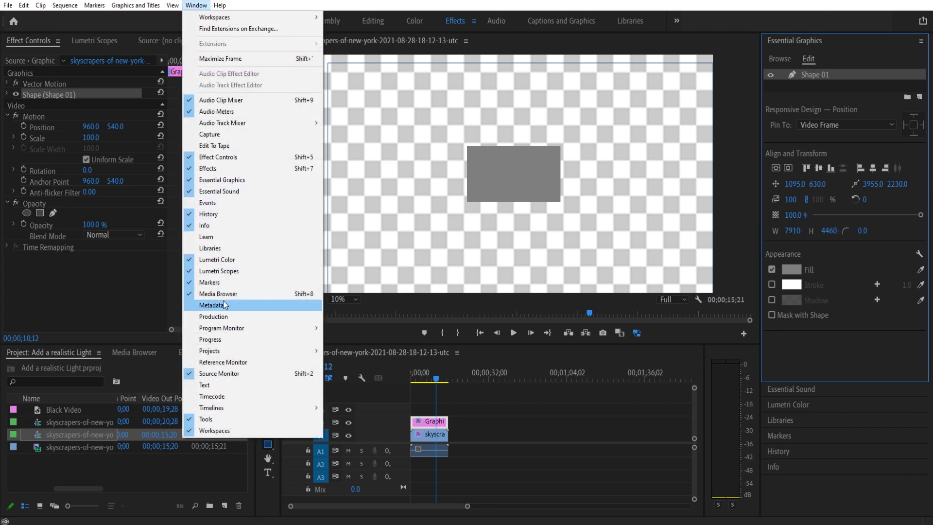
pyautogui.press('Escape')
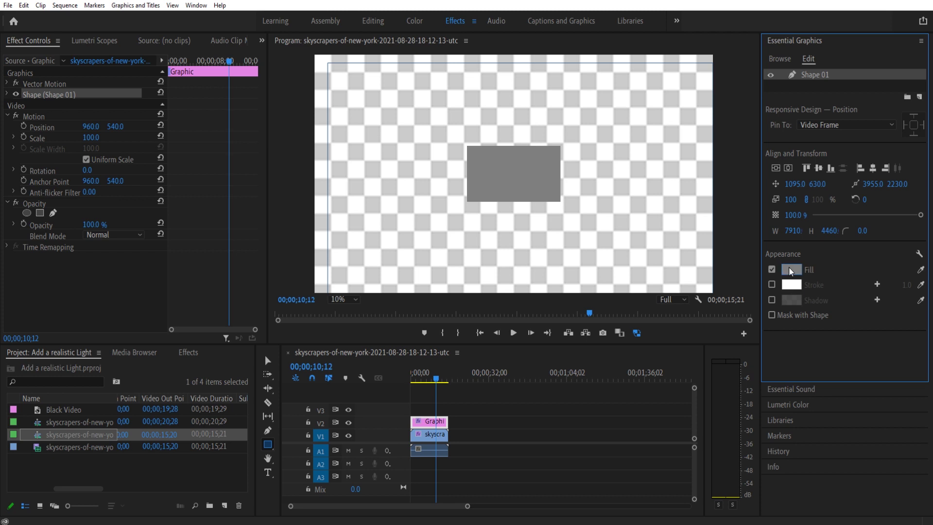
pyautogui.doubleClick(811, 74)
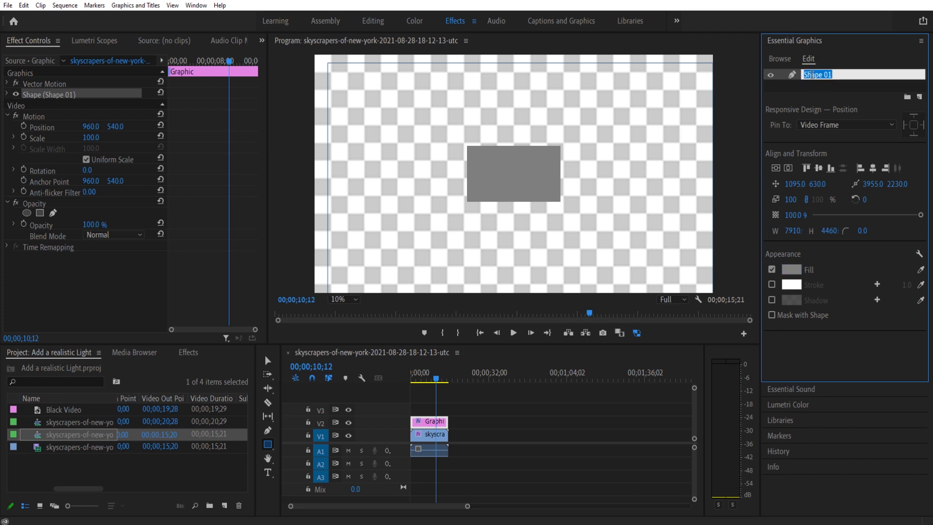
pyautogui.write('Sun')
pyautogui.click(831, 91)
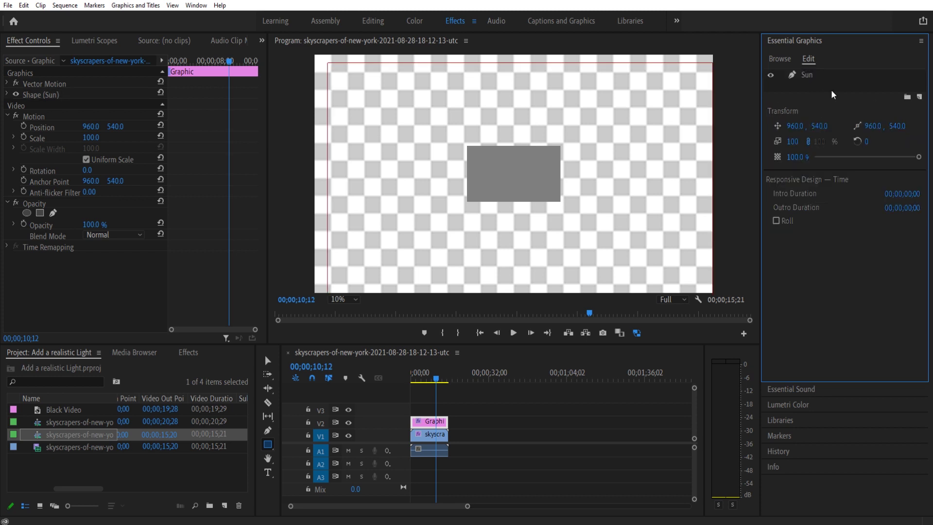
# - Change the Sun shape's fill from solid to a radial gradient
pyautogui.click(810, 75)
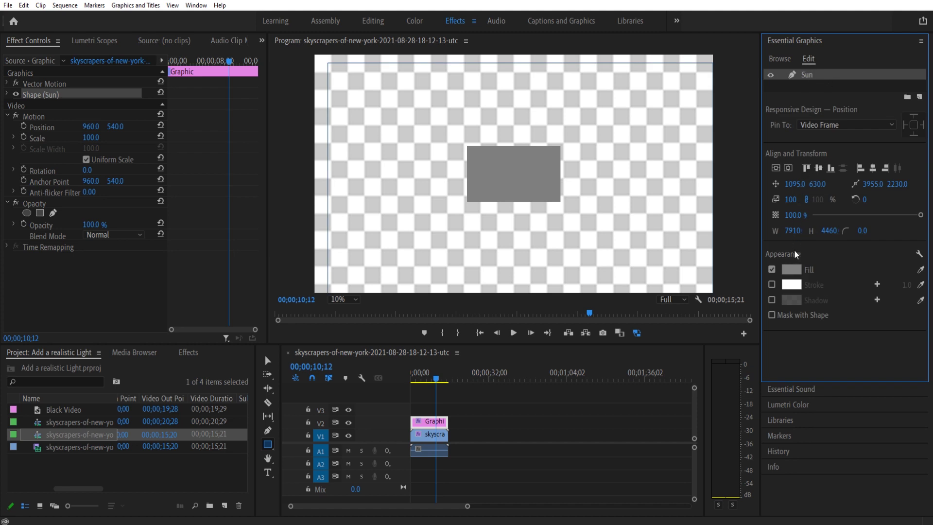
pyautogui.click(792, 269)
pyautogui.click(487, 249)
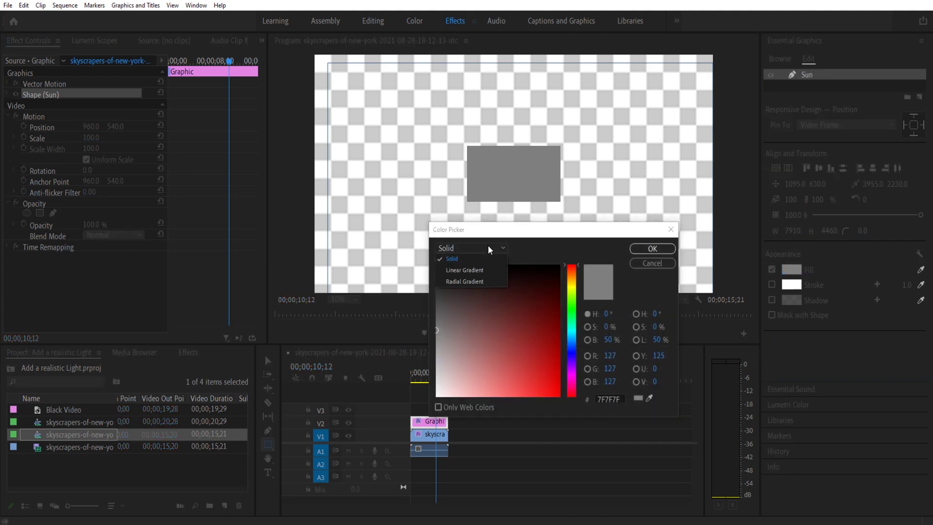
pyautogui.click(487, 248)
pyautogui.moveTo(501, 231); pyautogui.dragTo(468, 169)
pyautogui.click(413, 172)
pyautogui.click(413, 205)
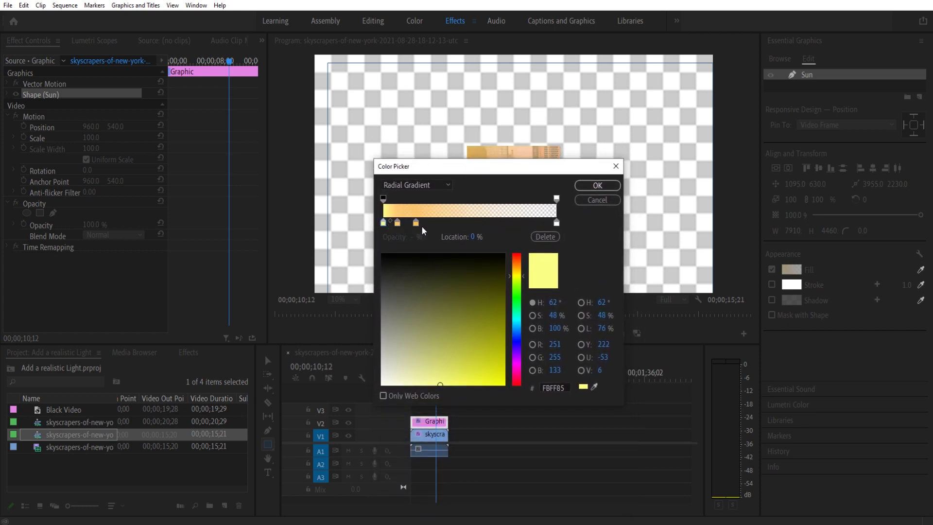
# - Remove the orange colour stops so the gradient runs from yellow FBFF85 to transparent, and apply the fill
pyautogui.moveTo(416, 222); pyautogui.dragTo(414, 199)
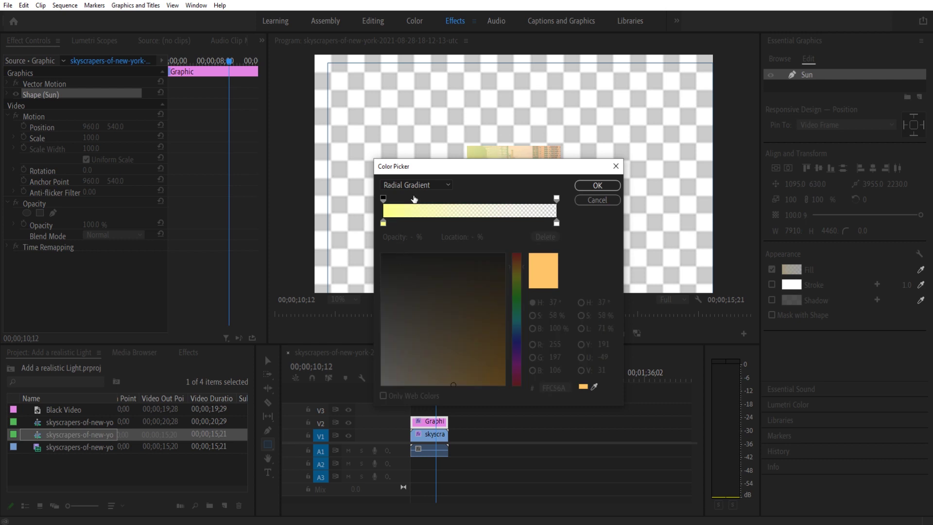
pyautogui.moveTo(460, 167); pyautogui.dragTo(439, 263)
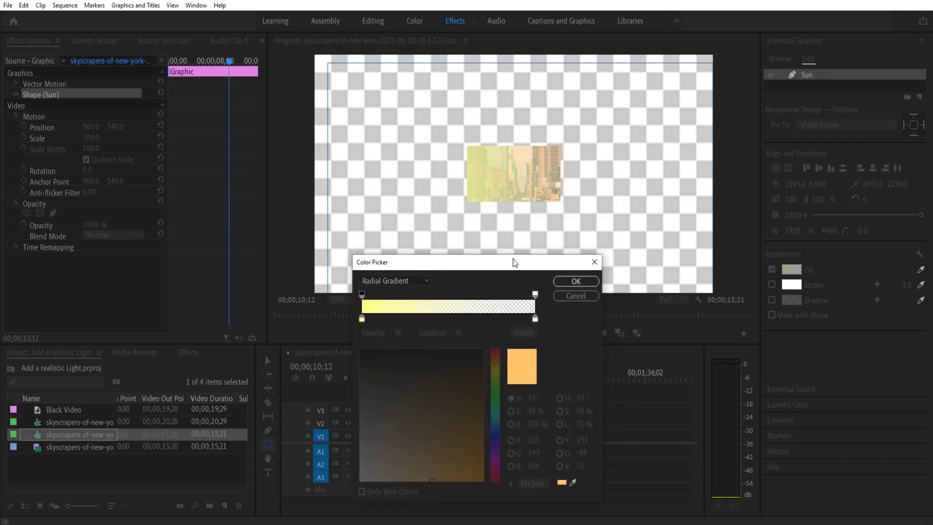
pyautogui.moveTo(528, 267); pyautogui.dragTo(624, 188)
pyautogui.click(672, 202)
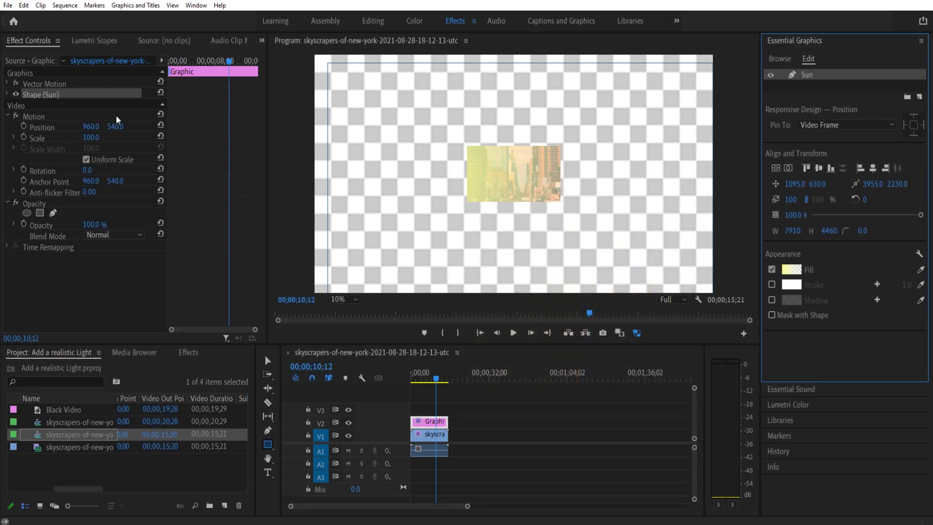
pyautogui.click(7, 94)
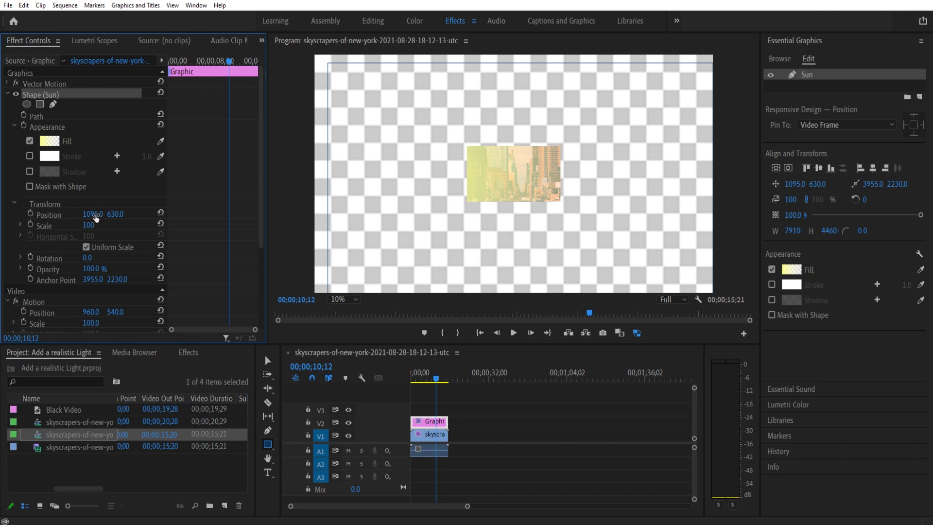
pyautogui.moveTo(97, 214); pyautogui.dragTo(311, 230)
pyautogui.click(792, 270)
pyautogui.click(669, 211)
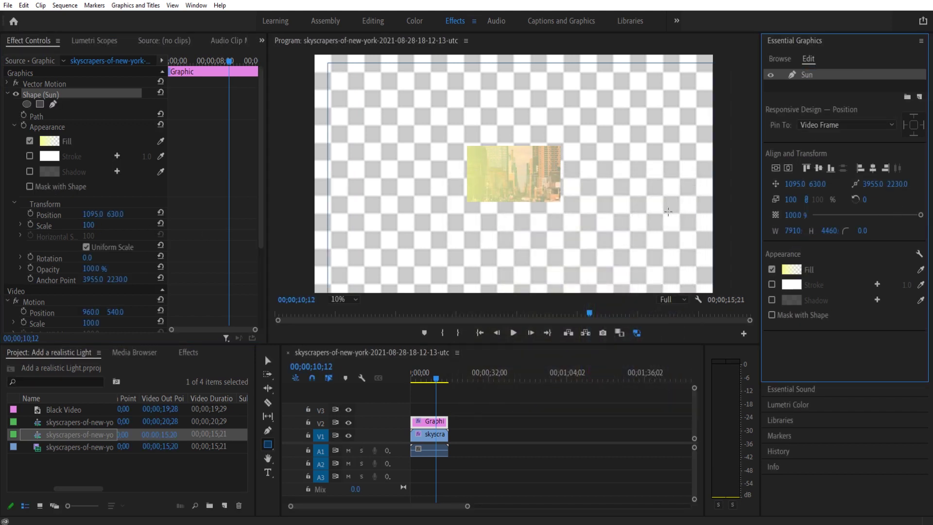
# - Move the Sun gradient's centre handle to the middle of the frame and its outer handle in to the frame's right edge
pyautogui.click(794, 269)
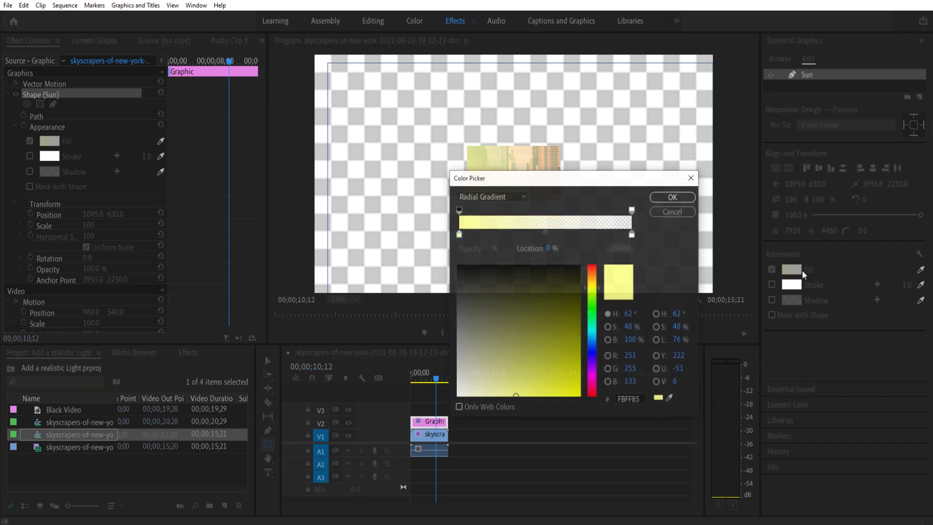
pyautogui.click(669, 211)
pyautogui.click(68, 144)
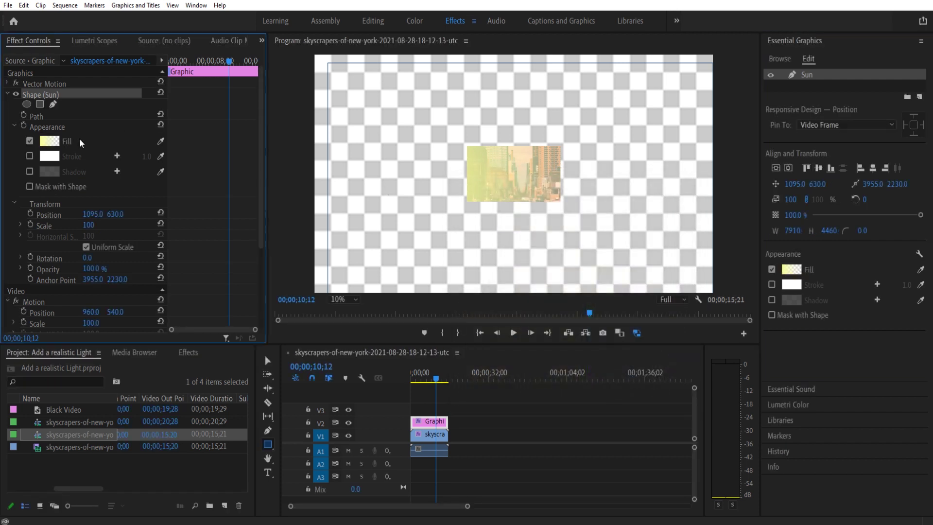
pyautogui.click(55, 127)
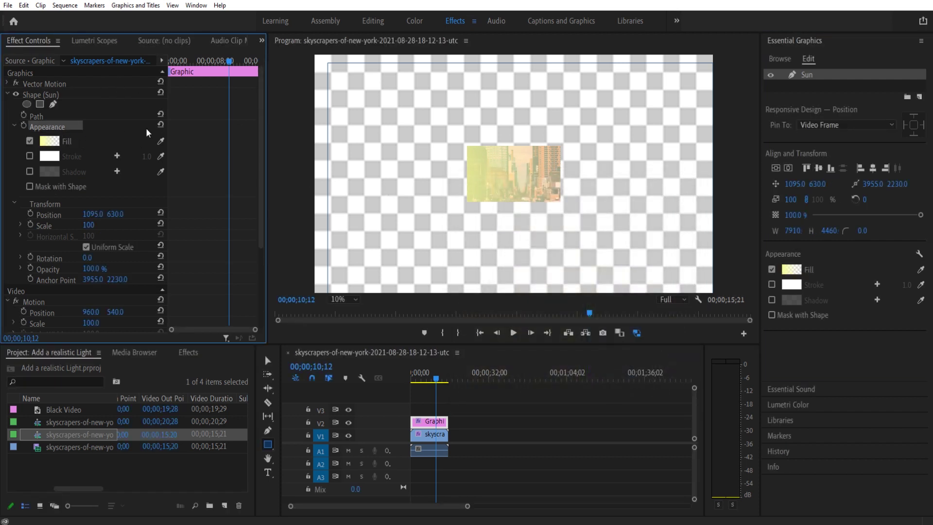
pyautogui.click(274, 360)
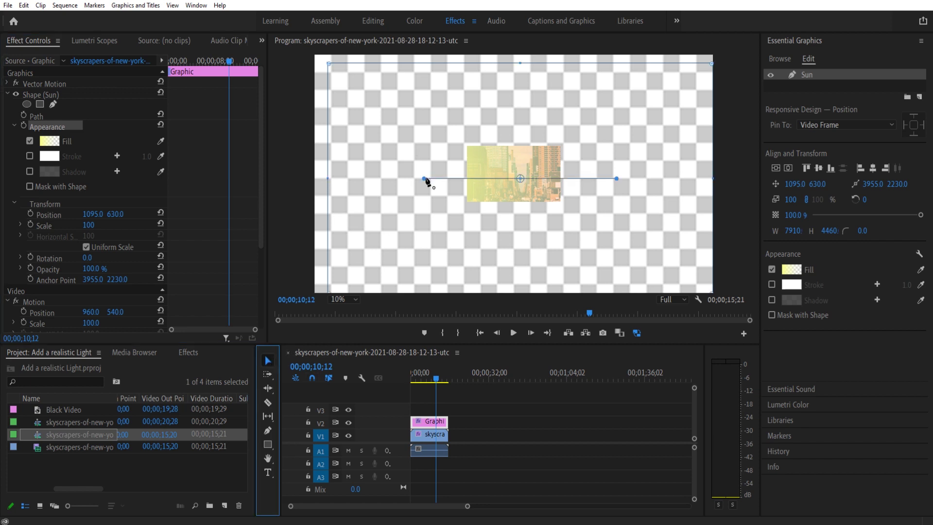
pyautogui.moveTo(425, 180); pyautogui.dragTo(519, 178)
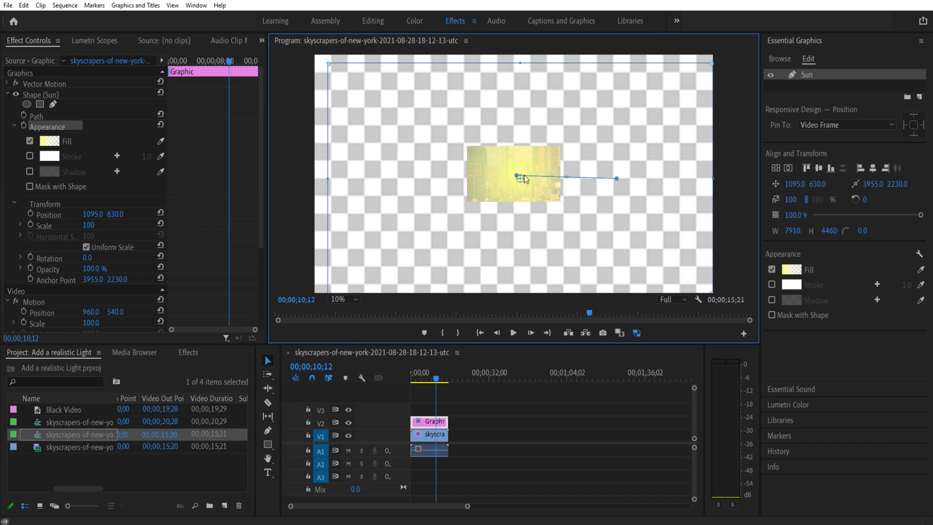
pyautogui.moveTo(617, 180); pyautogui.dragTo(562, 180)
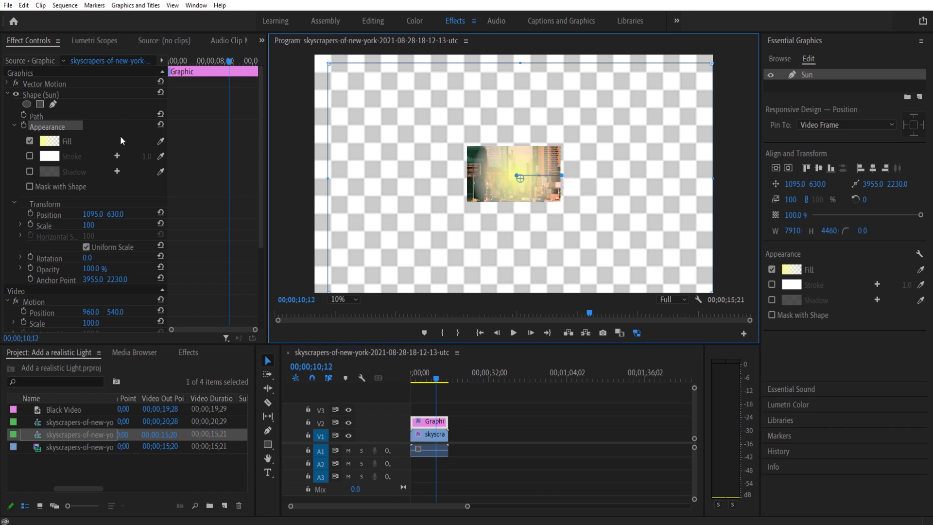
pyautogui.click(59, 127)
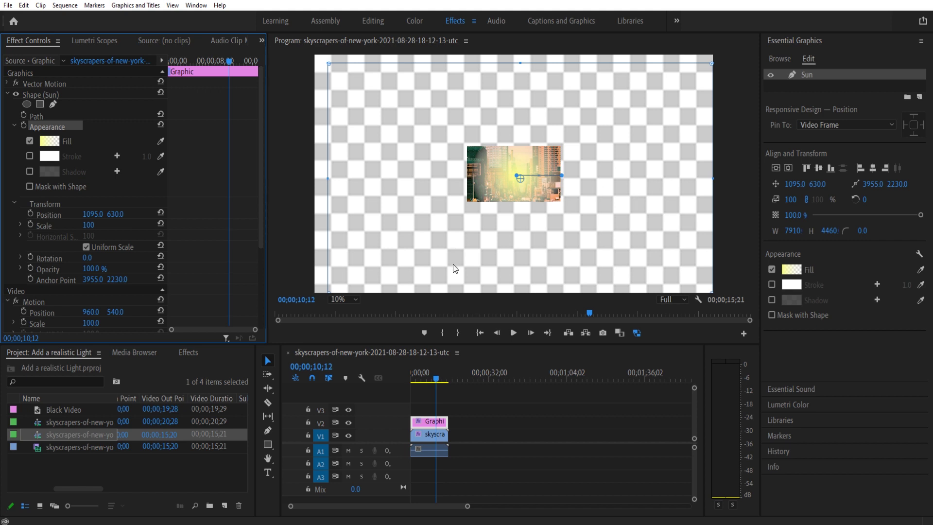
# - Reopen the Sun shape's fill and change the gradient's starting colour to a paler yellow
pyautogui.click(354, 300)
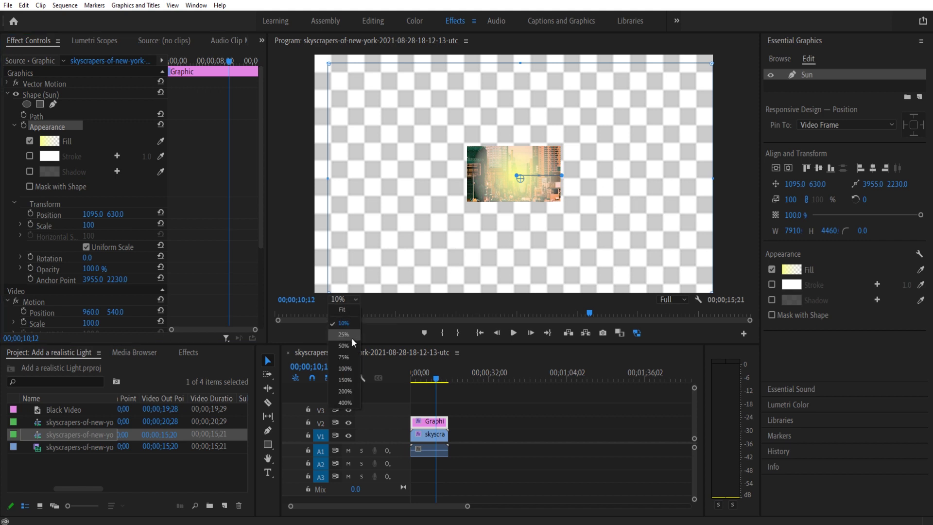
pyautogui.click(343, 310)
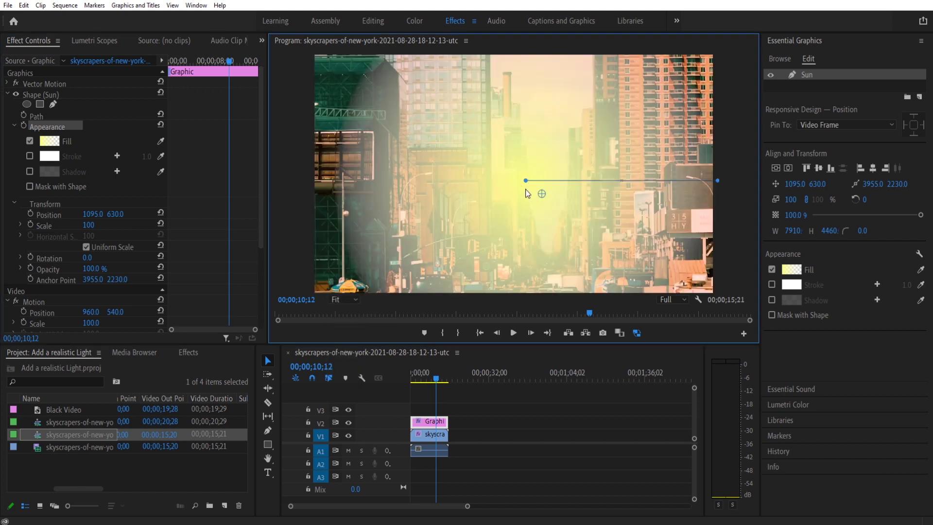
pyautogui.click(799, 270)
pyautogui.moveTo(593, 177); pyautogui.dragTo(196, 106)
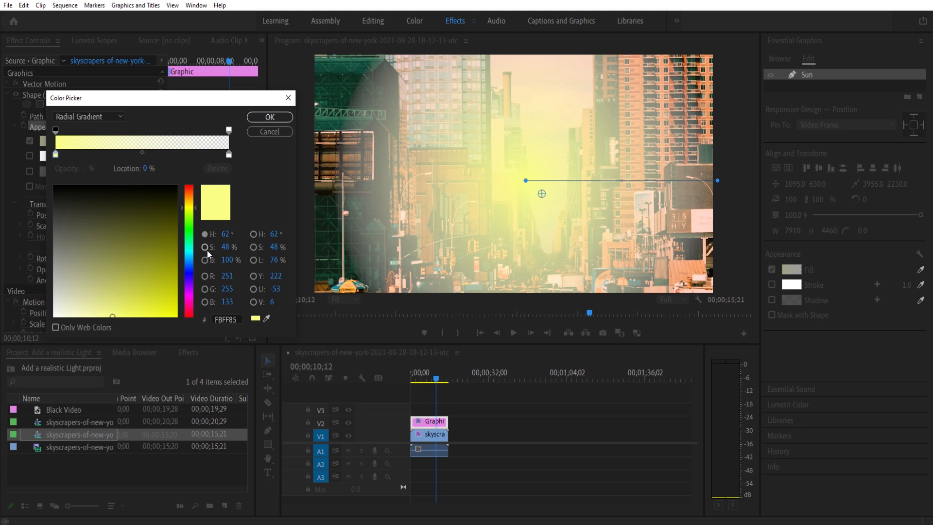
pyautogui.click(101, 315)
pyautogui.click(97, 315)
# - Add gradient colour stops at 5% in a more saturated yellow and at 10% in light orange FFCF69
pyautogui.click(64, 154)
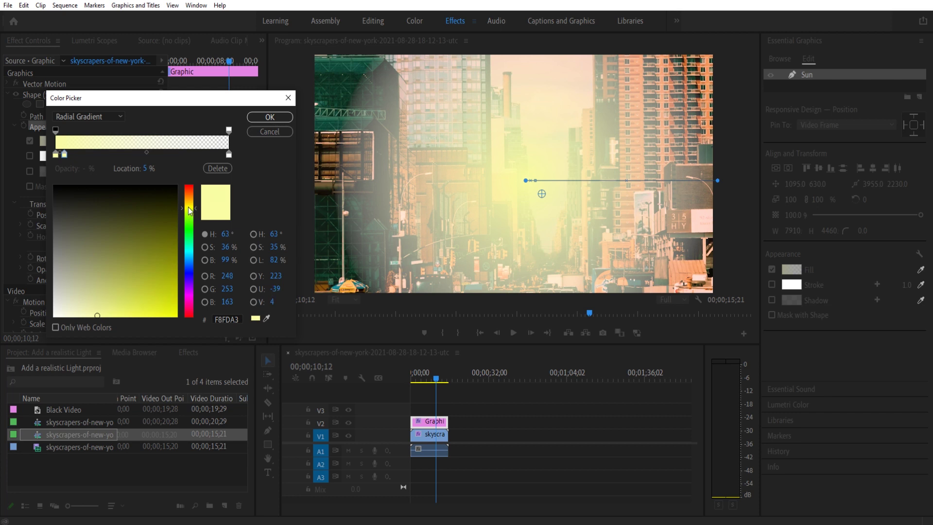
pyautogui.moveTo(187, 207); pyautogui.dragTo(188, 206)
pyautogui.moveTo(97, 315); pyautogui.dragTo(117, 316)
pyautogui.click(73, 154)
pyautogui.moveTo(189, 207); pyautogui.dragTo(188, 201)
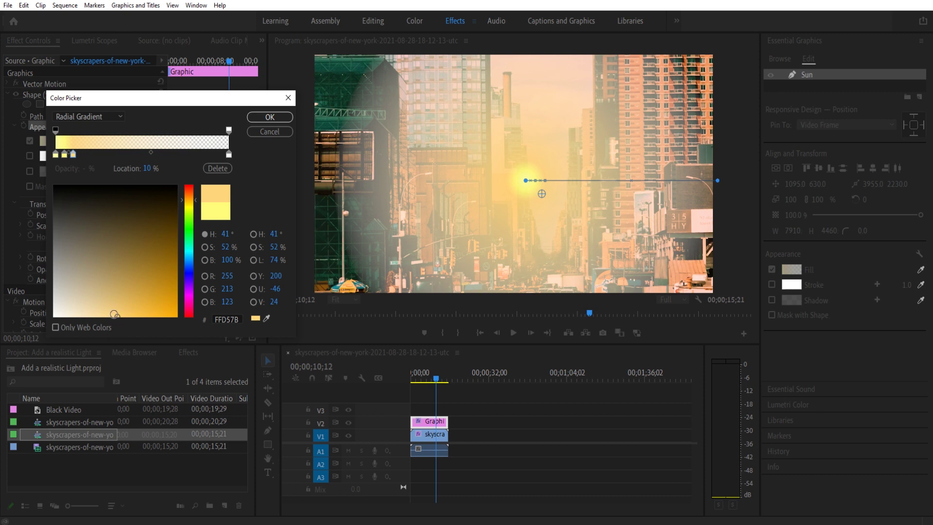
pyautogui.moveTo(116, 315); pyautogui.dragTo(125, 317)
# - Add a gradient colour stop at 18% in orange FFA531
pyautogui.click(85, 154)
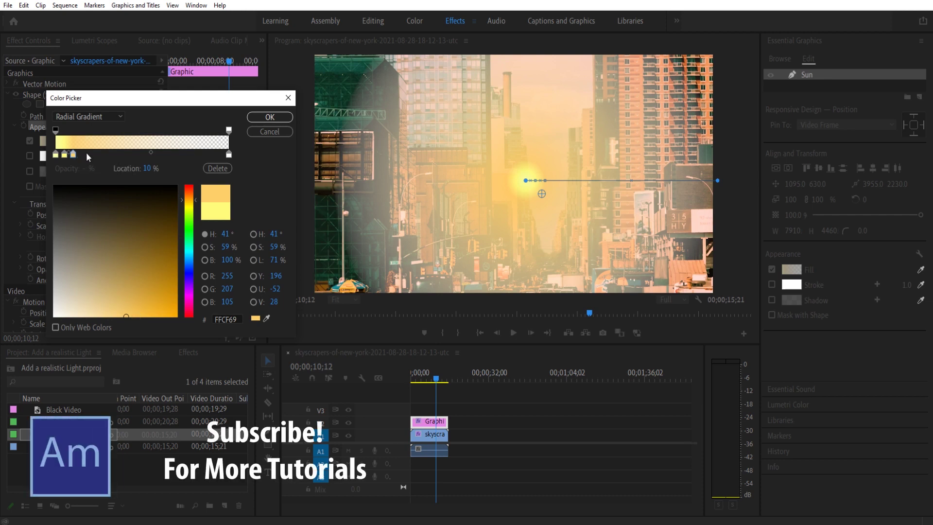
pyautogui.moveTo(130, 317); pyautogui.dragTo(153, 318)
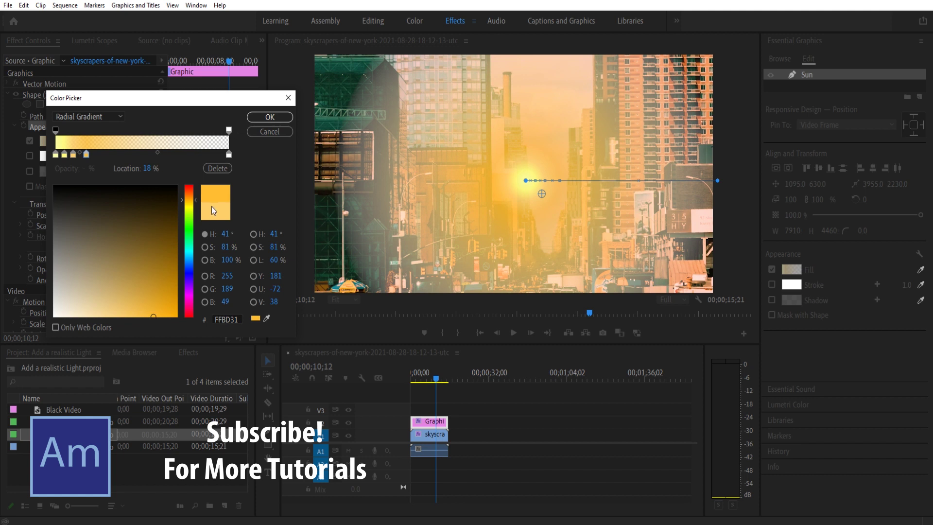
pyautogui.moveTo(191, 204); pyautogui.dragTo(188, 197)
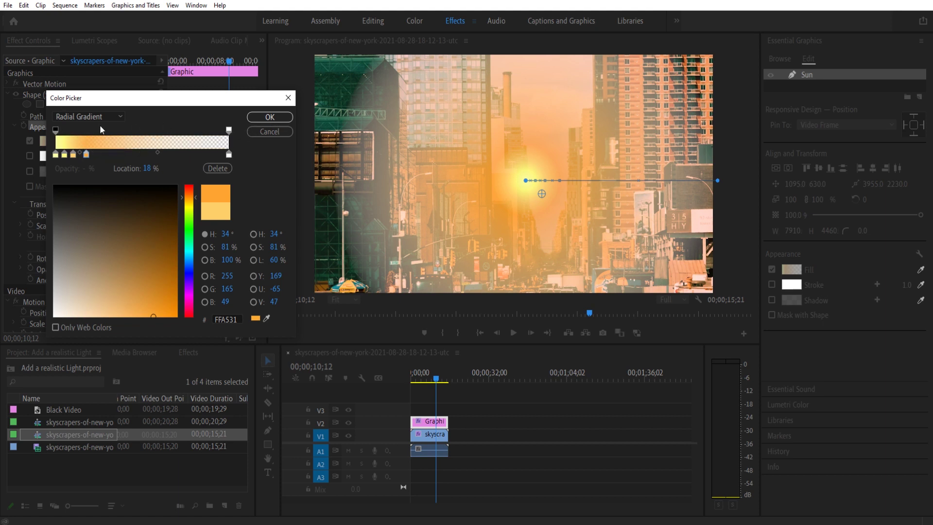
# - Add a 100% opacity stop at location 8% to the gradient and apply the fill
pyautogui.click(230, 131)
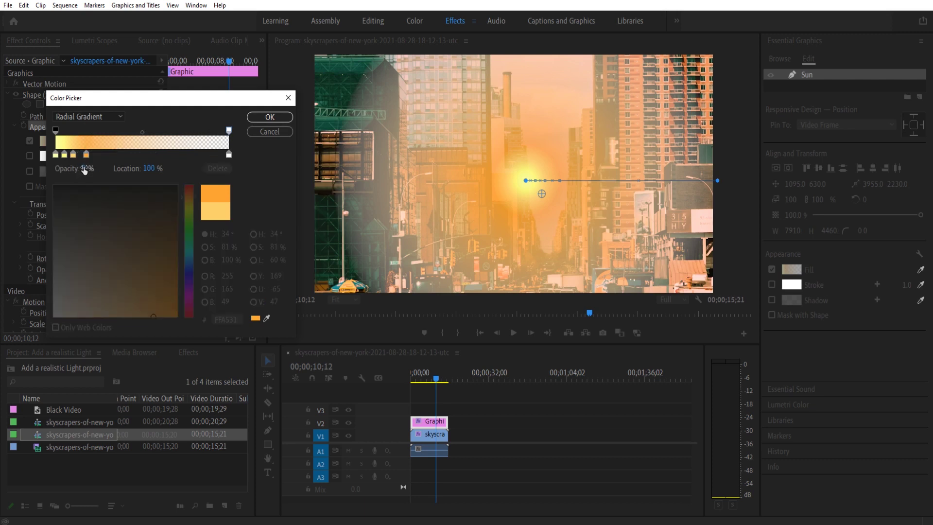
pyautogui.click(55, 131)
pyautogui.click(85, 130)
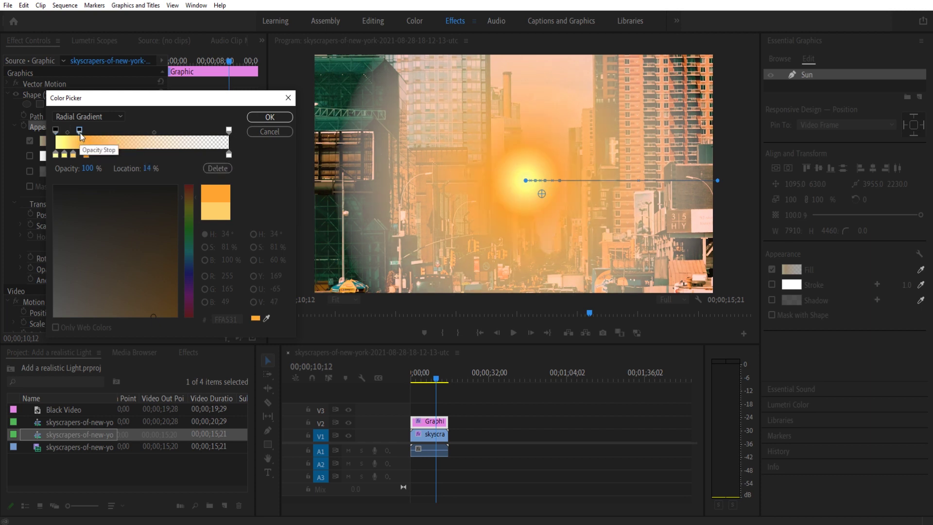
pyautogui.moveTo(86, 134); pyautogui.dragTo(71, 134)
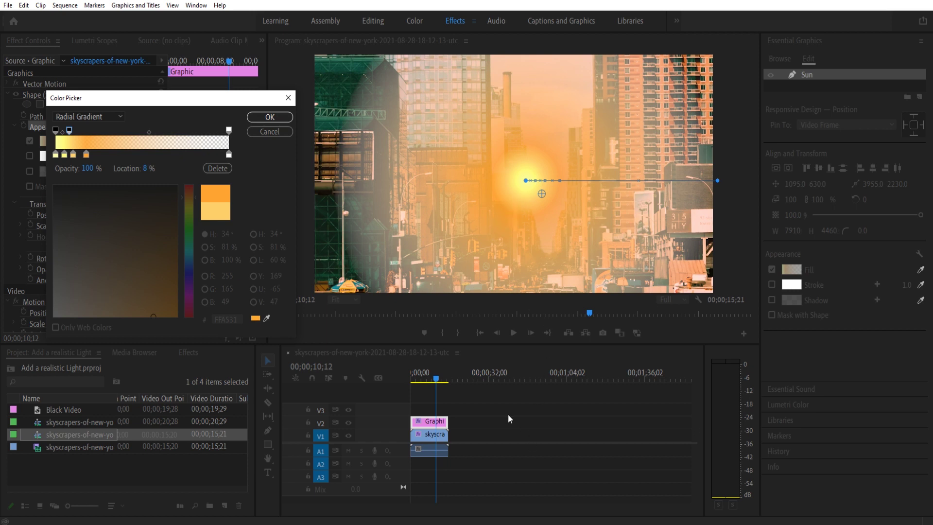
pyautogui.click(270, 117)
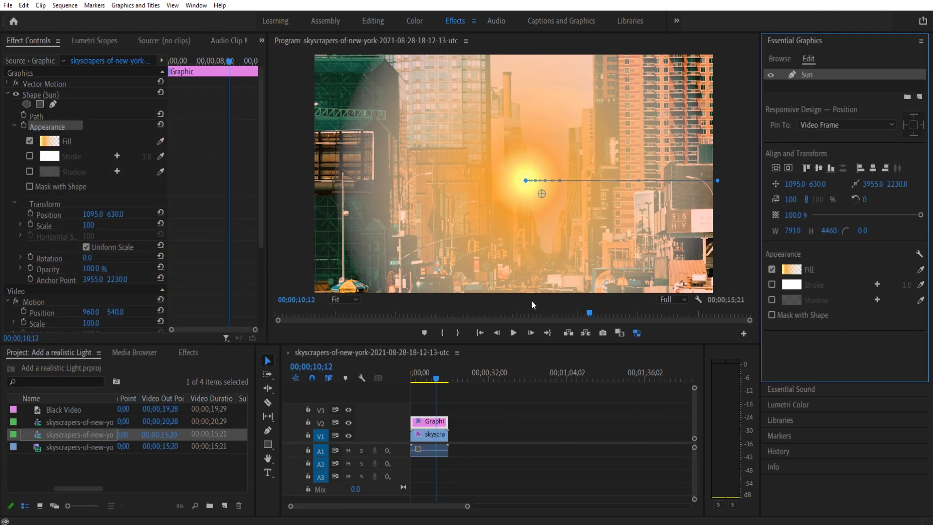
# - Move the playhead to 00;00;15;12 near the footage's end and select the graphic clip on V2
pyautogui.click(436, 409)
pyautogui.press('super')
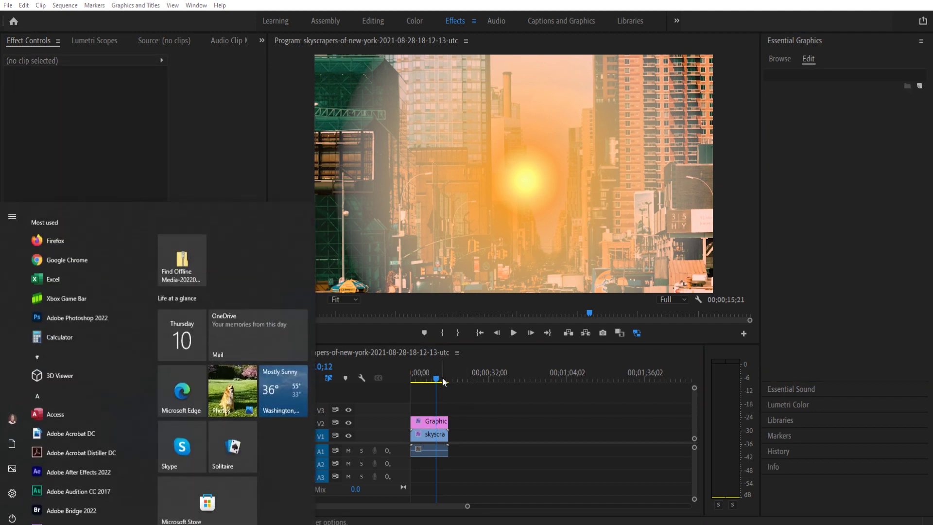
pyautogui.press('Escape')
pyautogui.moveTo(439, 378); pyautogui.dragTo(448, 372)
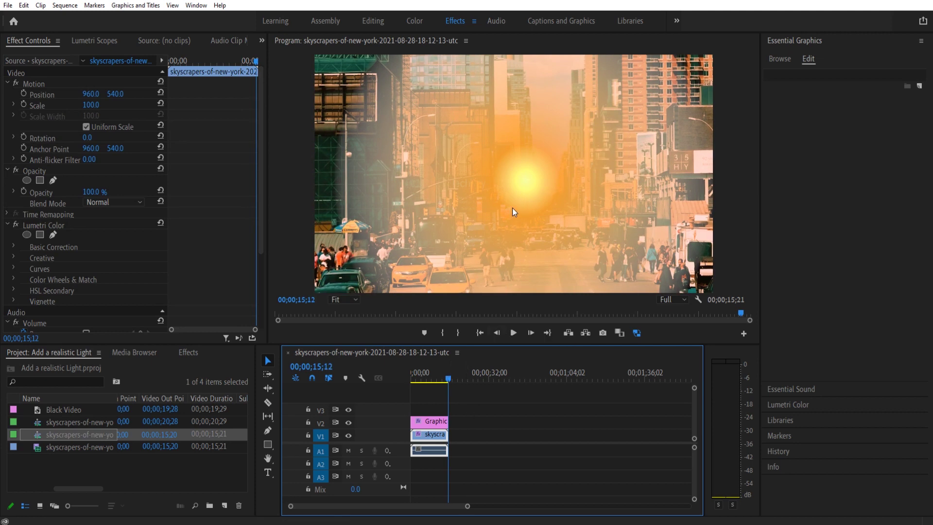
pyautogui.click(439, 421)
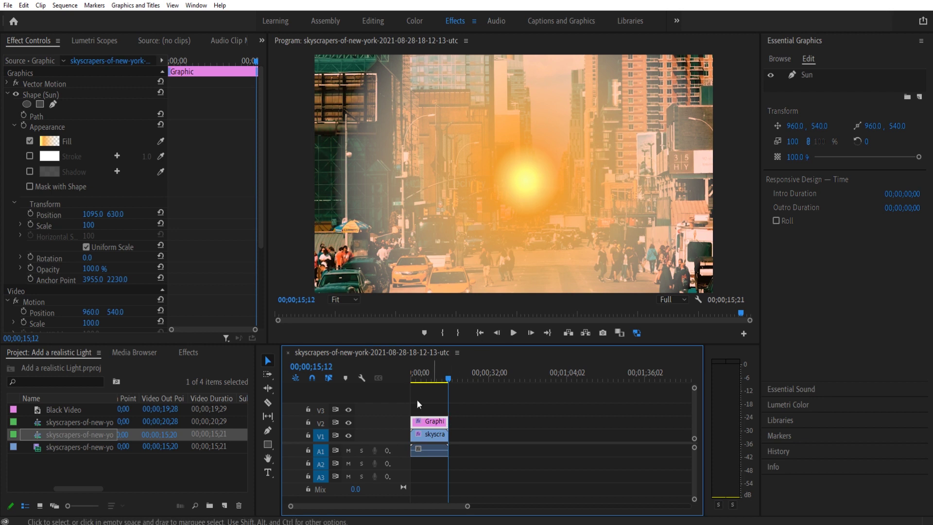
# - Try shifting the Sun shape horizontally through its Position value
pyautogui.click(39, 94)
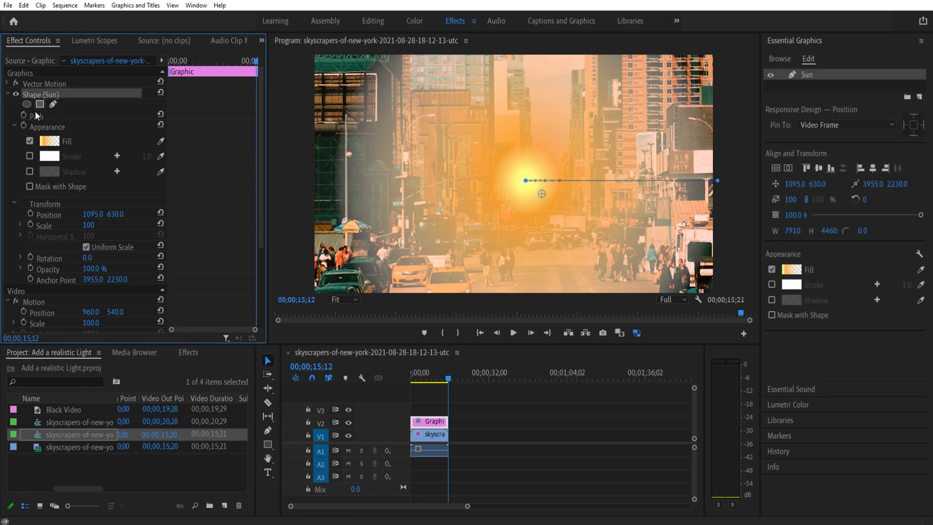
pyautogui.click(46, 199)
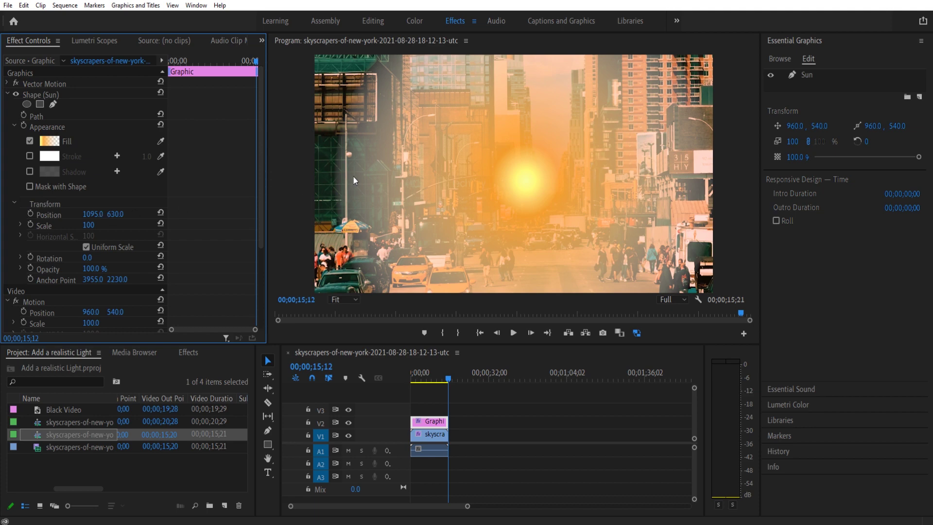
pyautogui.moveTo(95, 217); pyautogui.dragTo(73, 217)
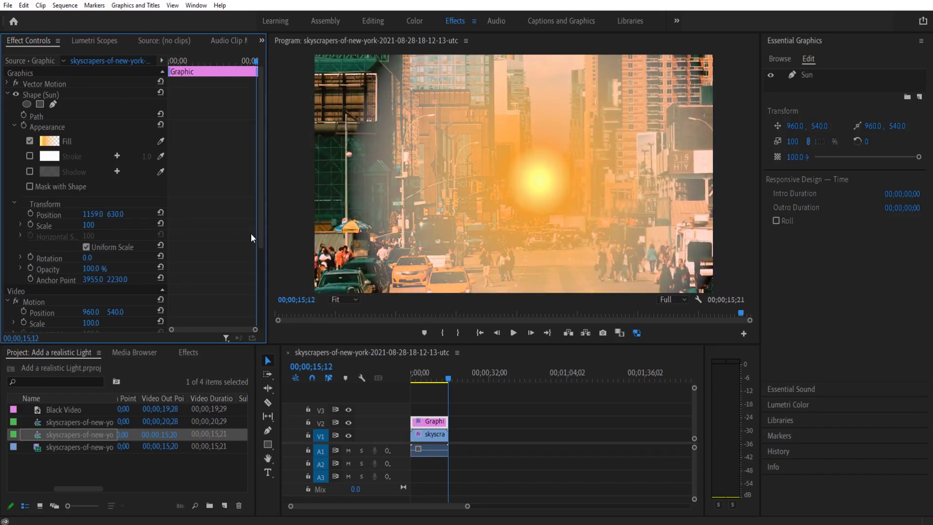
pyautogui.moveTo(464, 213); pyautogui.dragTo(452, 213)
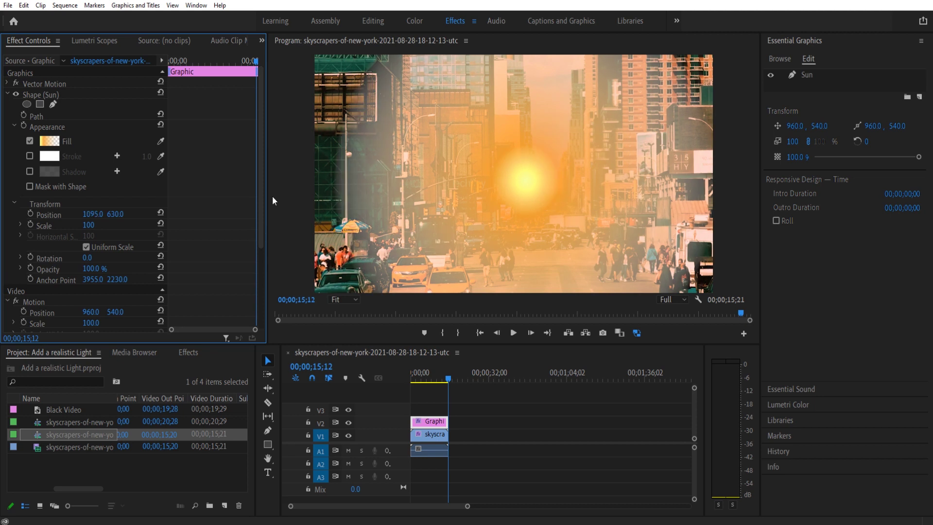
# - Enlarge the Sun's glow by extending the gradient's outer handle well beyond the frame's right edge
pyautogui.click(345, 300)
pyautogui.click(346, 338)
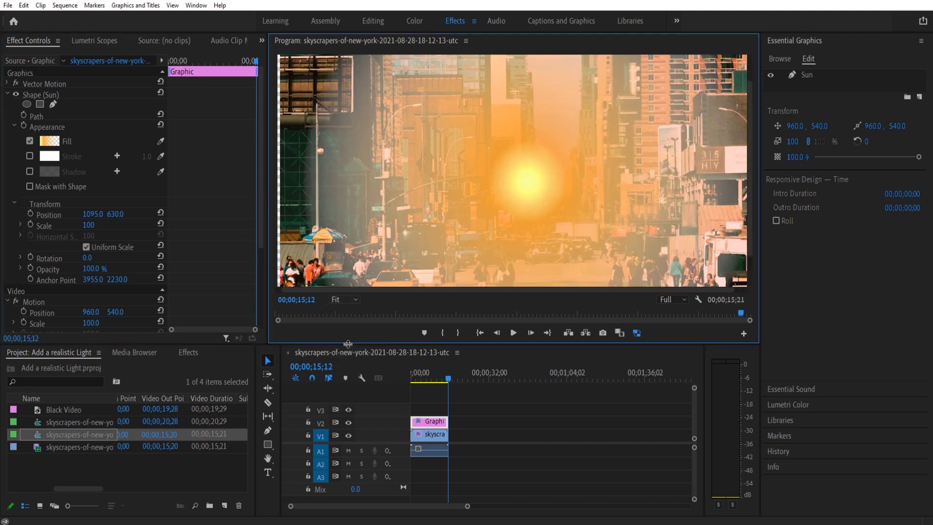
pyautogui.click(347, 307)
pyautogui.click(345, 333)
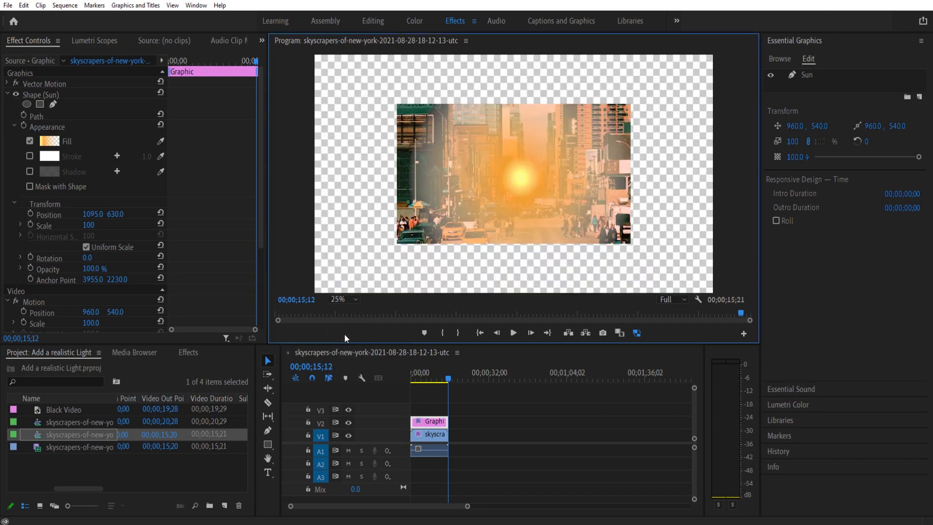
pyautogui.click(54, 127)
pyautogui.moveTo(634, 185); pyautogui.dragTo(701, 183)
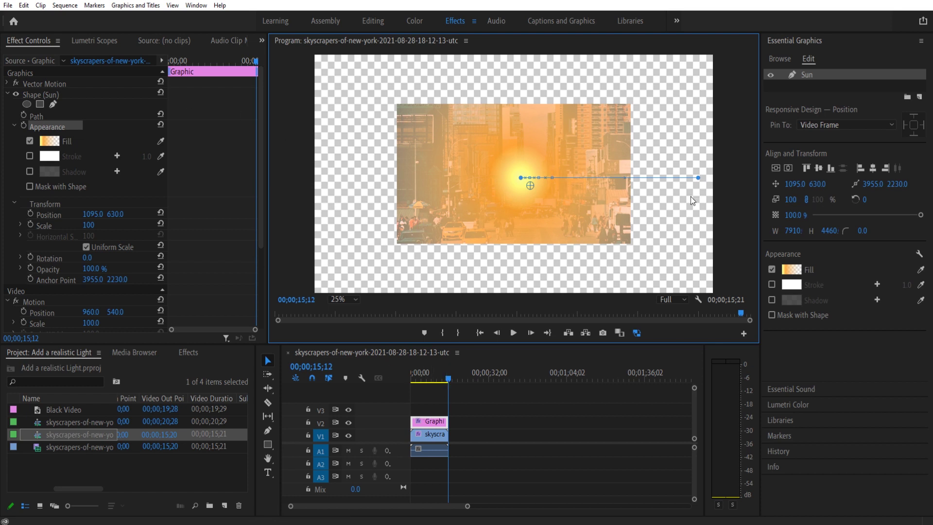
# - Tighten the Sun's glow by pulling the gradient's outer handle back closer to the frame's right edge
pyautogui.moveTo(791, 199); pyautogui.dragTo(782, 199)
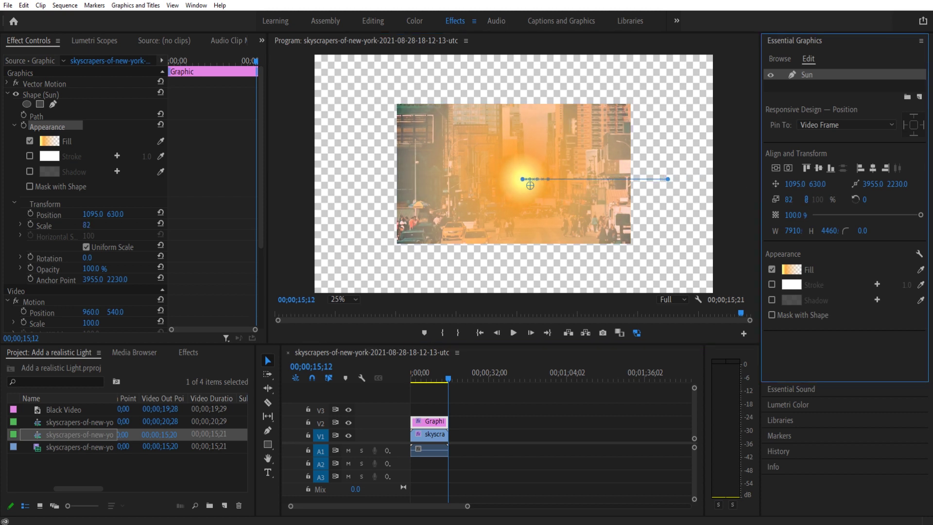
pyautogui.hotkey('ctrl', 'z')
pyautogui.click(680, 182)
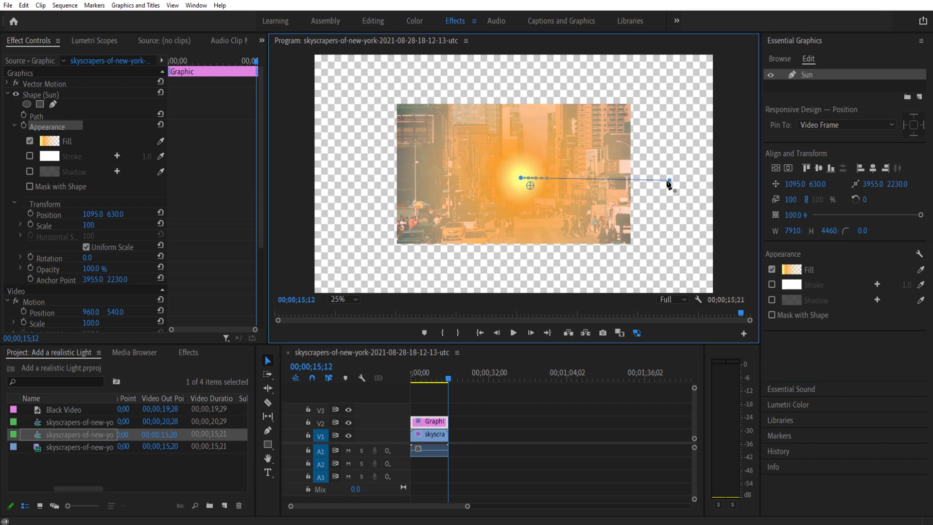
pyautogui.moveTo(668, 182); pyautogui.dragTo(654, 182)
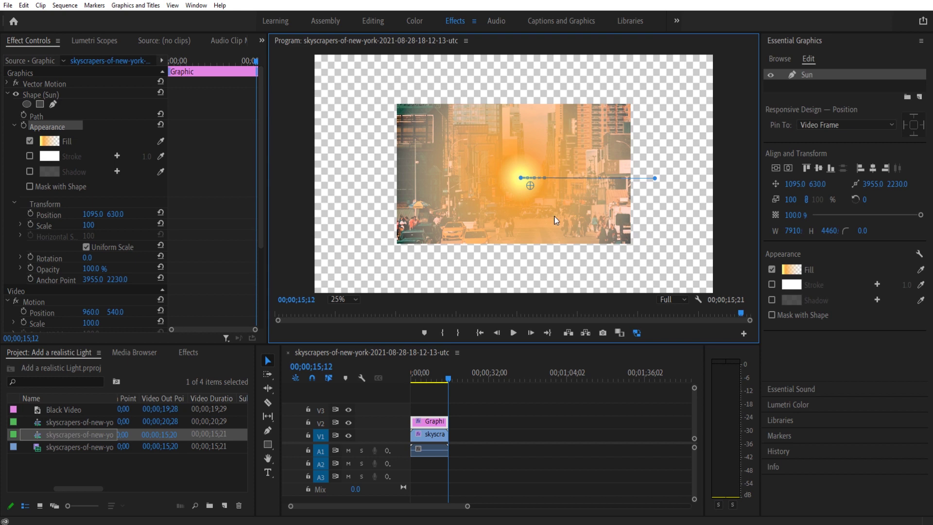
# - Fit the preview to the frame and move the Sun gradient's inner handle onto the far end of the street
pyautogui.click(338, 300)
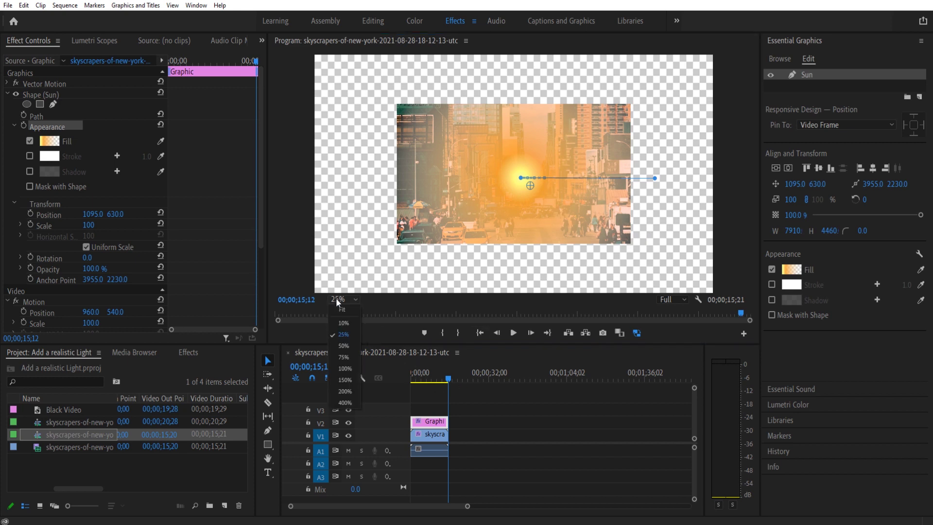
pyautogui.click(342, 310)
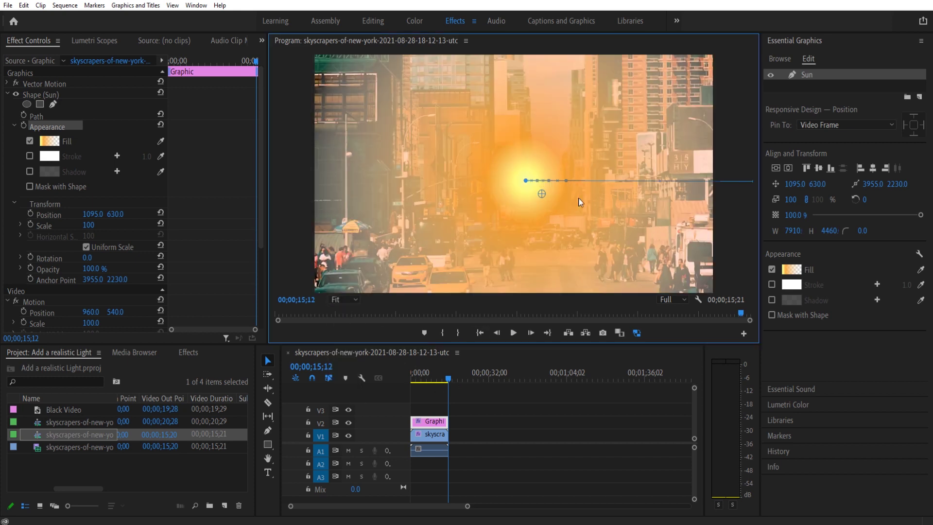
pyautogui.click(42, 214)
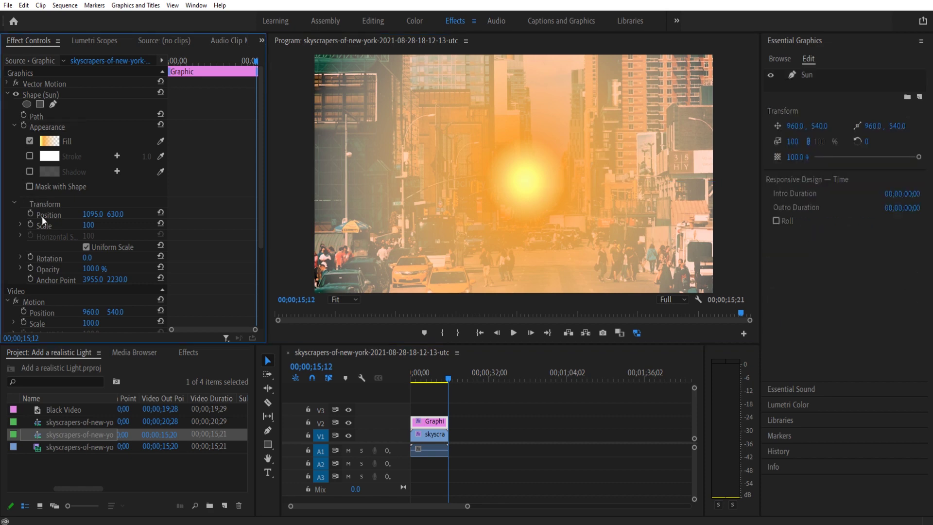
pyautogui.moveTo(528, 181); pyautogui.dragTo(550, 194)
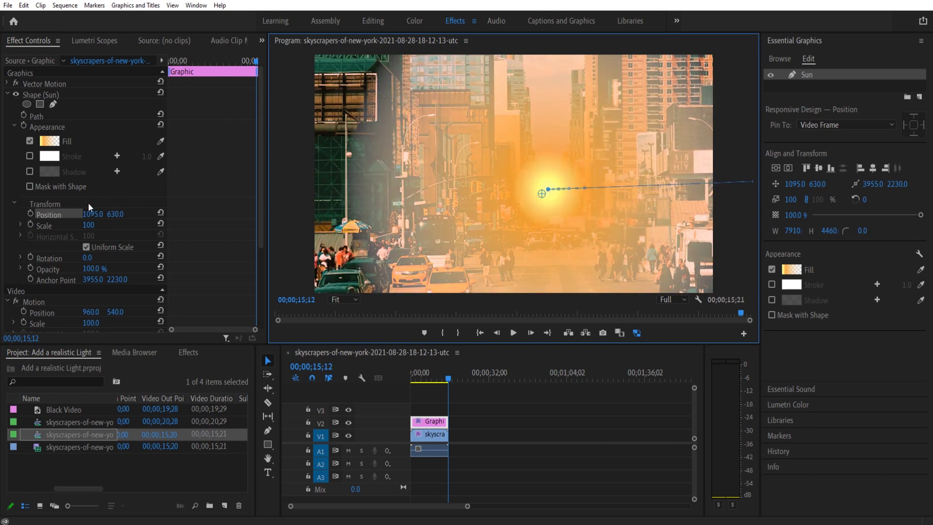
# - Lower the graphic clip's overall opacity to 28% so the street shows through the glow
pyautogui.scroll(-5, 161, 239)
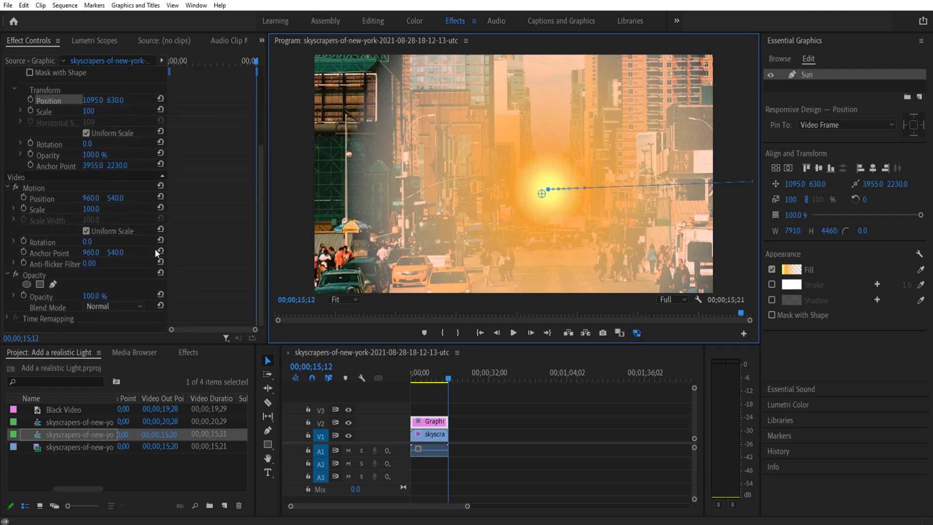
pyautogui.moveTo(94, 295); pyautogui.dragTo(64, 295)
pyautogui.click(551, 193)
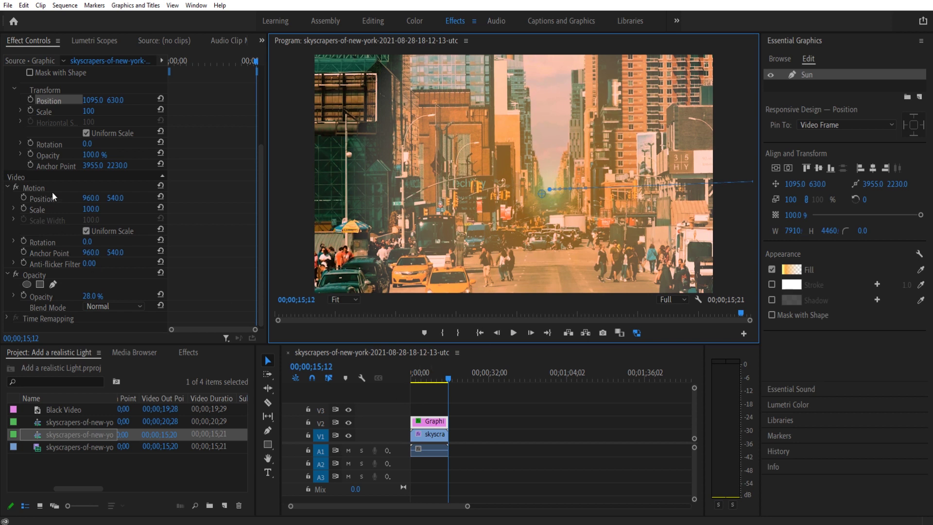
# - Enable Position keyframing for the Sun shape at 00;00;15;12 and keyframe it lower at 1093.0, 702.9 on 00;00;13;17
pyautogui.click(30, 100)
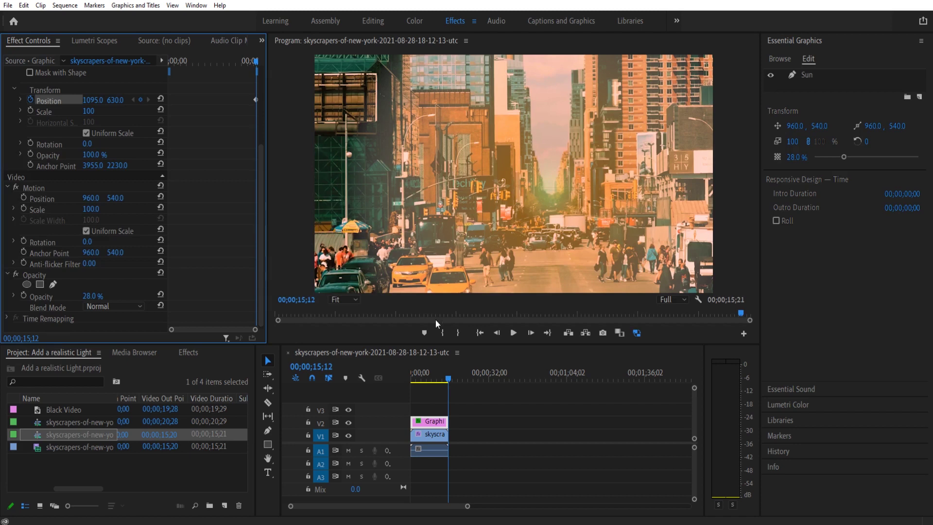
pyautogui.click(497, 334)
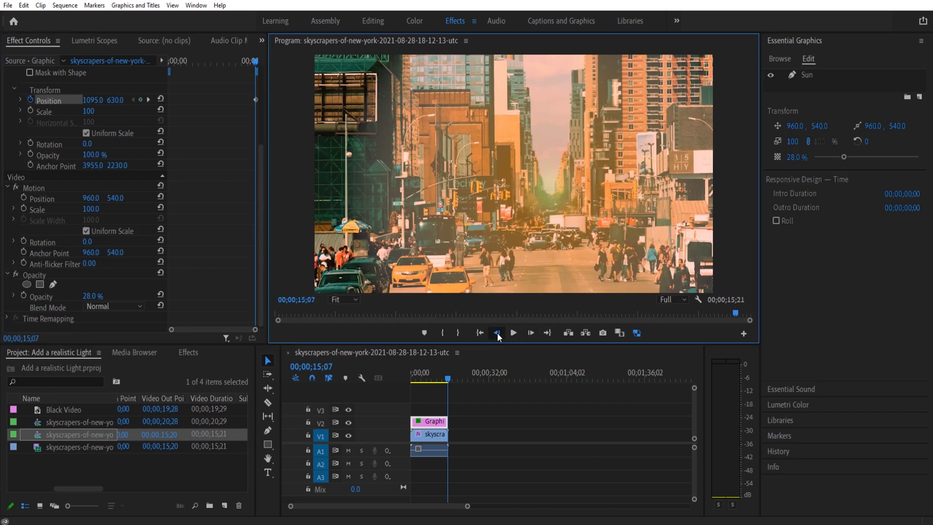
pyautogui.click(497, 333)
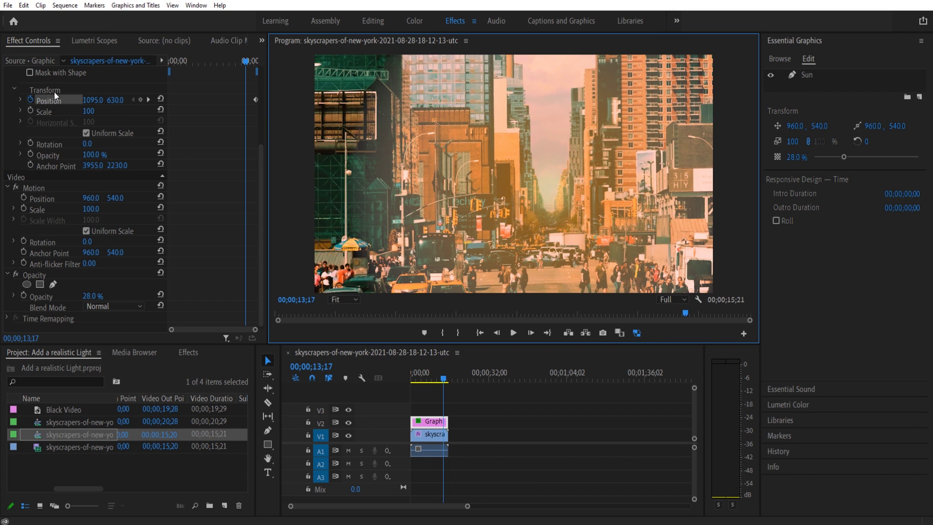
pyautogui.scroll(2, 65, 282)
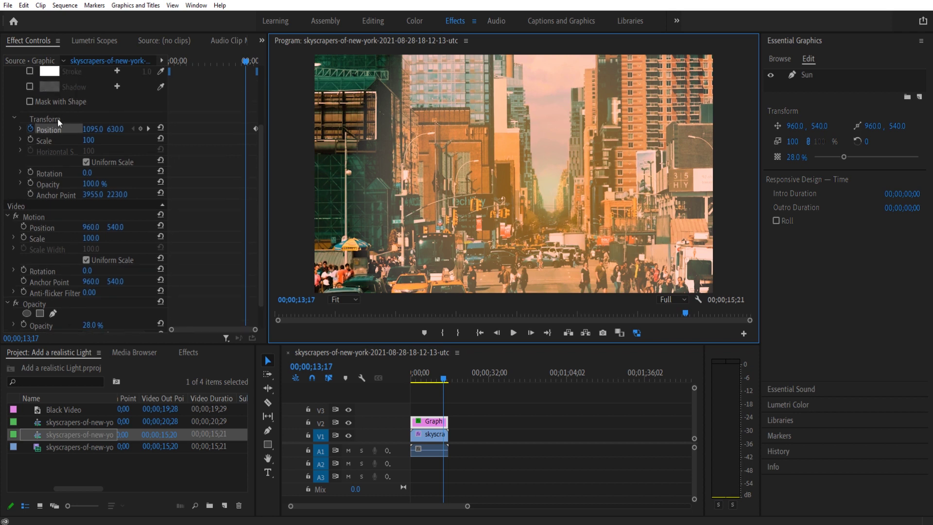
pyautogui.click(60, 118)
pyautogui.click(63, 129)
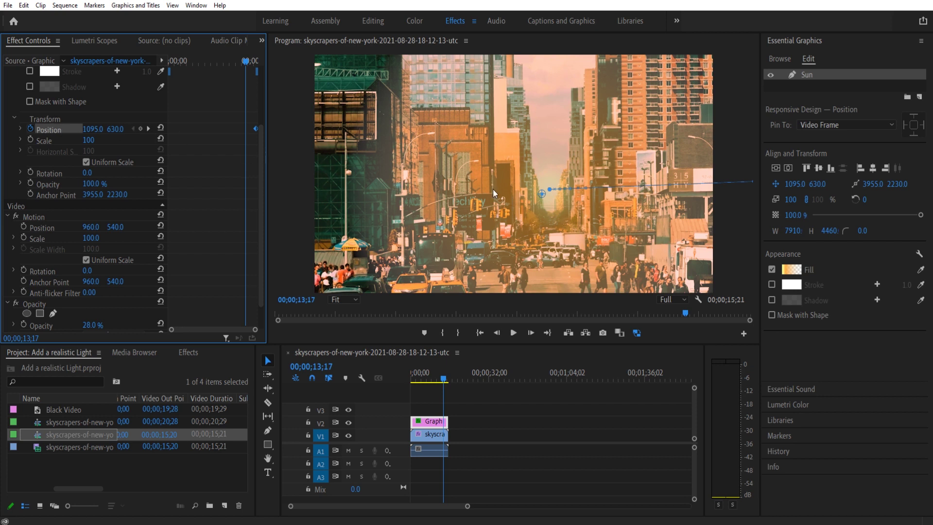
pyautogui.moveTo(560, 204); pyautogui.dragTo(582, 226)
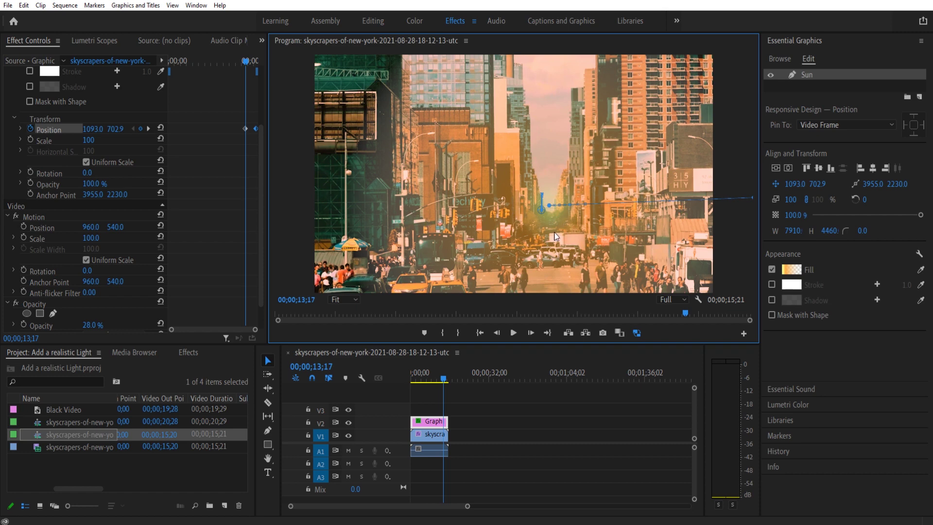
# - Check the existing Position keyframes and add one at 00;00;11;17, moving the Sun down to 1086.0, 820.8
pyautogui.press('space')
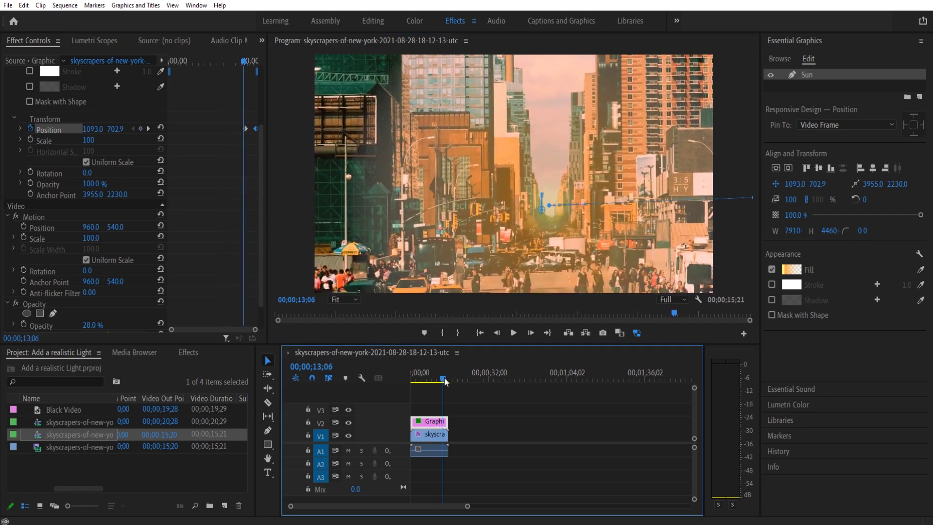
pyautogui.moveTo(448, 379); pyautogui.dragTo(445, 387)
pyautogui.click(148, 128)
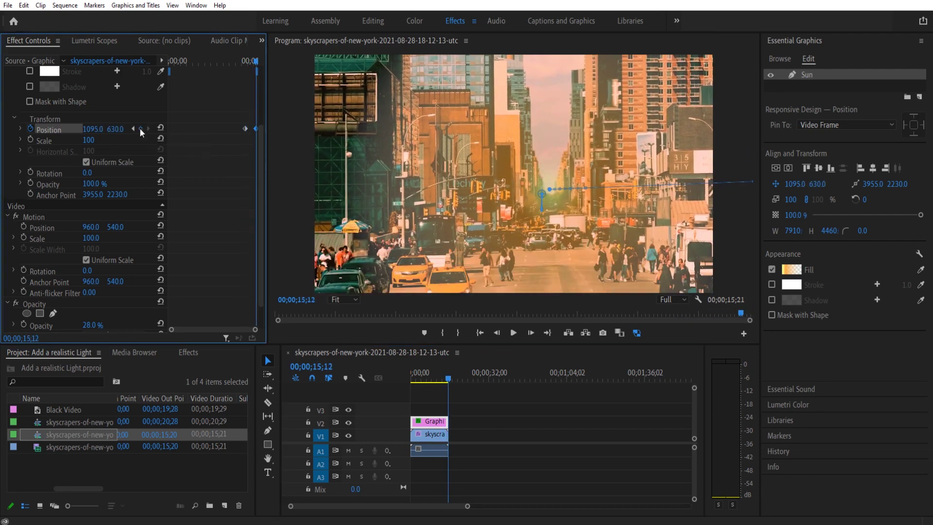
pyautogui.click(132, 129)
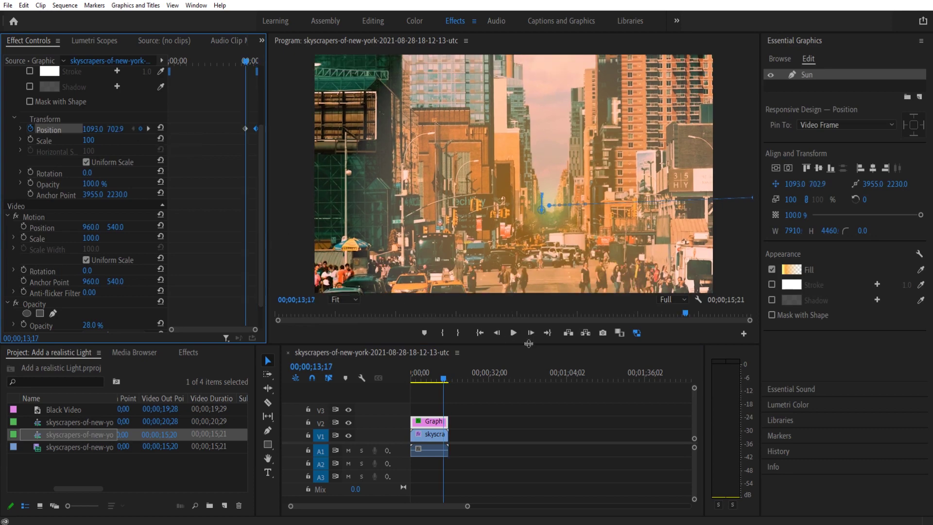
pyautogui.click(495, 333)
pyautogui.click(494, 333)
pyautogui.click(495, 333)
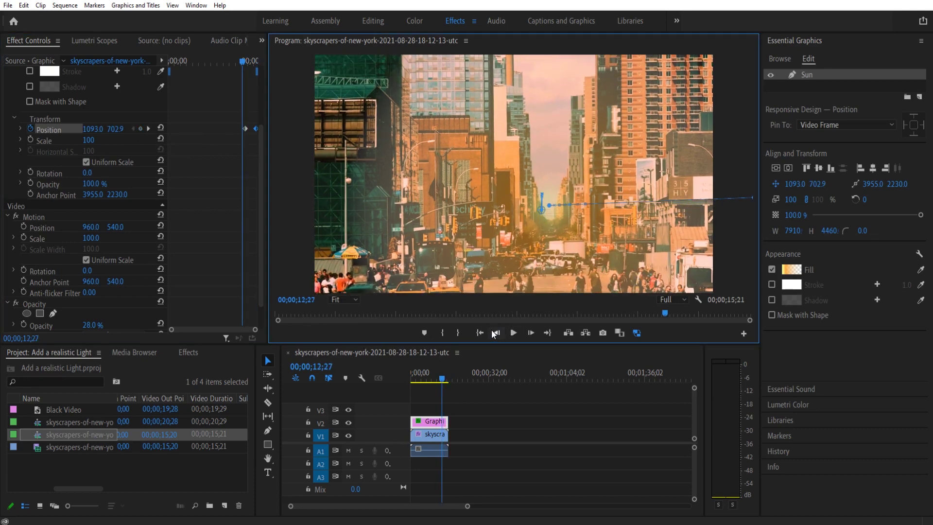
pyautogui.click(495, 333)
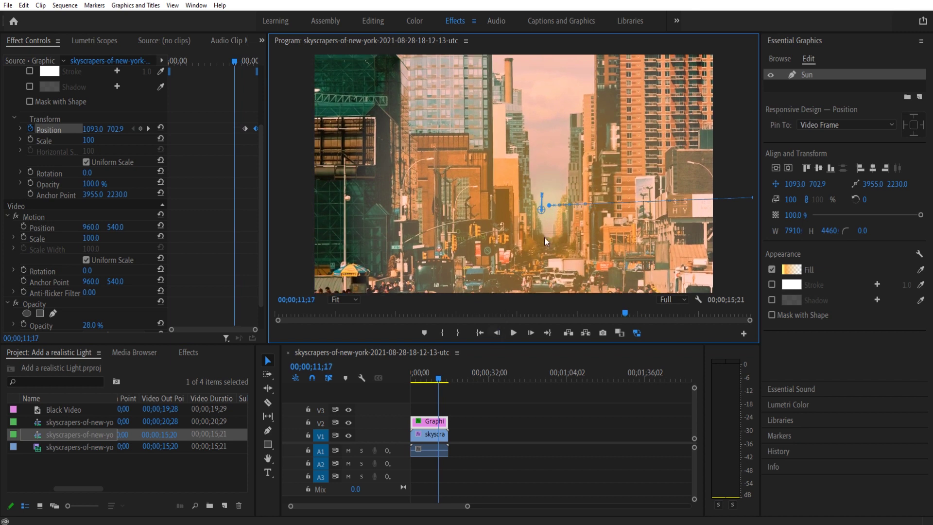
pyautogui.moveTo(599, 241); pyautogui.dragTo(599, 257)
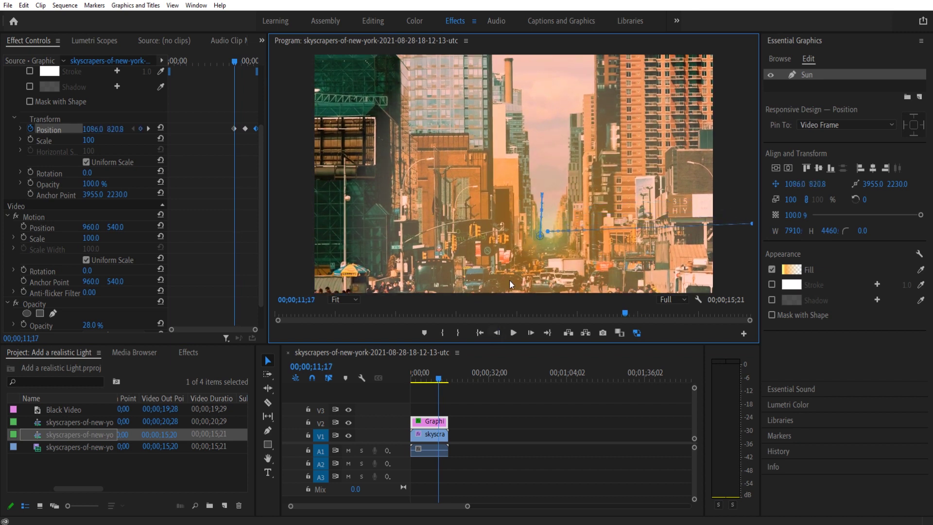
# - Keyframe the Sun's Position at 1090.1, 989.7 on 00;00;09;12 and at 1090.1, 1101.6 on 00;00;08;22
pyautogui.click(496, 333)
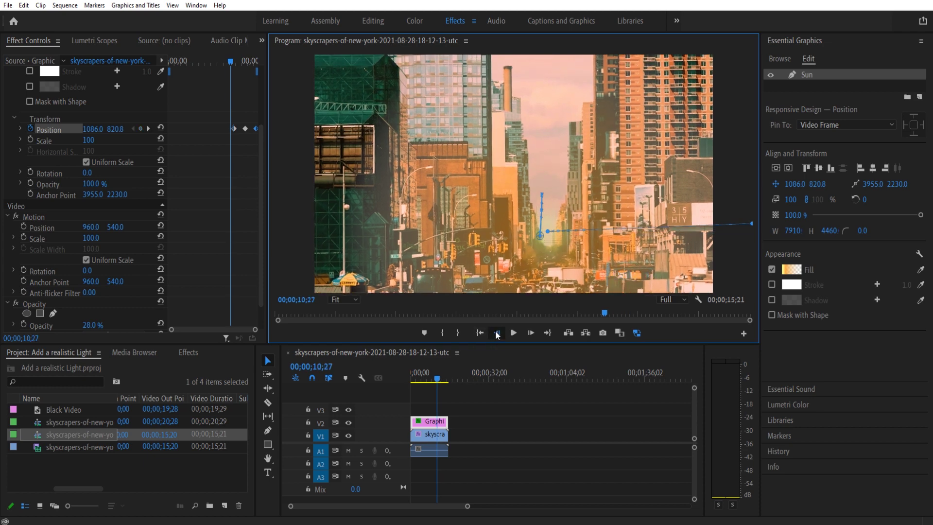
pyautogui.click(496, 333)
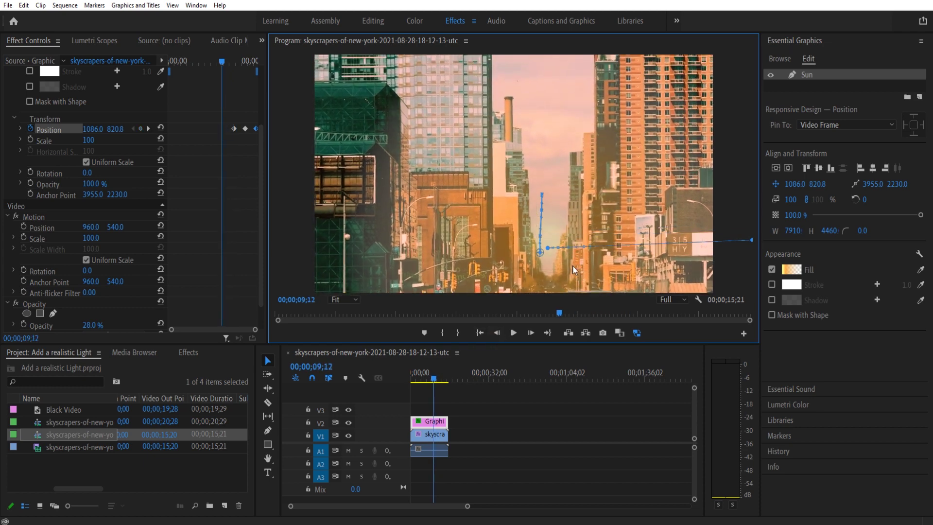
pyautogui.moveTo(572, 268); pyautogui.dragTo(575, 279)
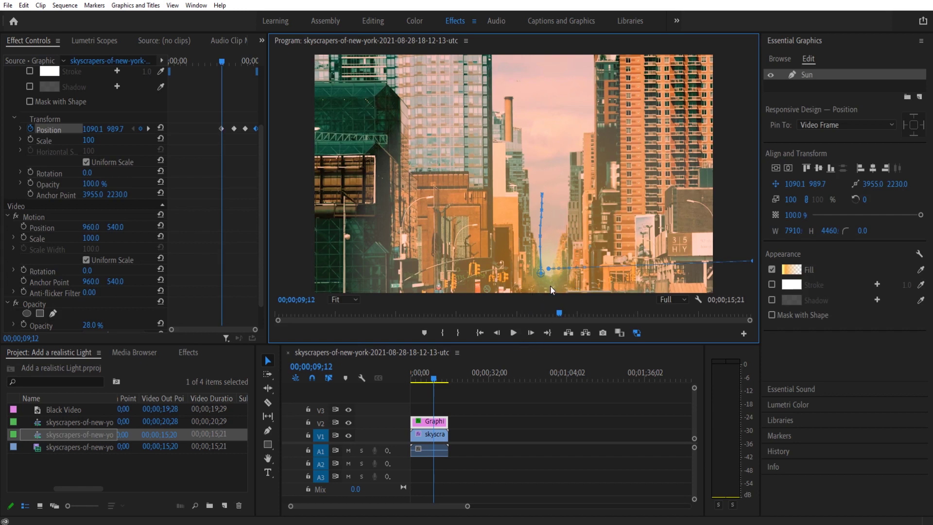
pyautogui.click(496, 333)
pyautogui.click(496, 333)
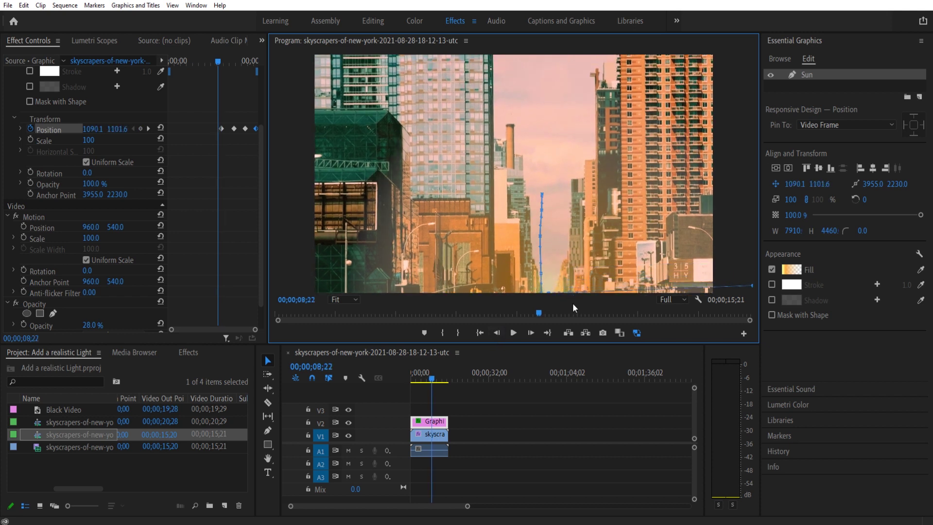
# - At 00;00;08;07, show the preview at 25% and keyframe the Sun below the frame at 1098.2, 1173.6
pyautogui.click(496, 333)
pyautogui.click(492, 333)
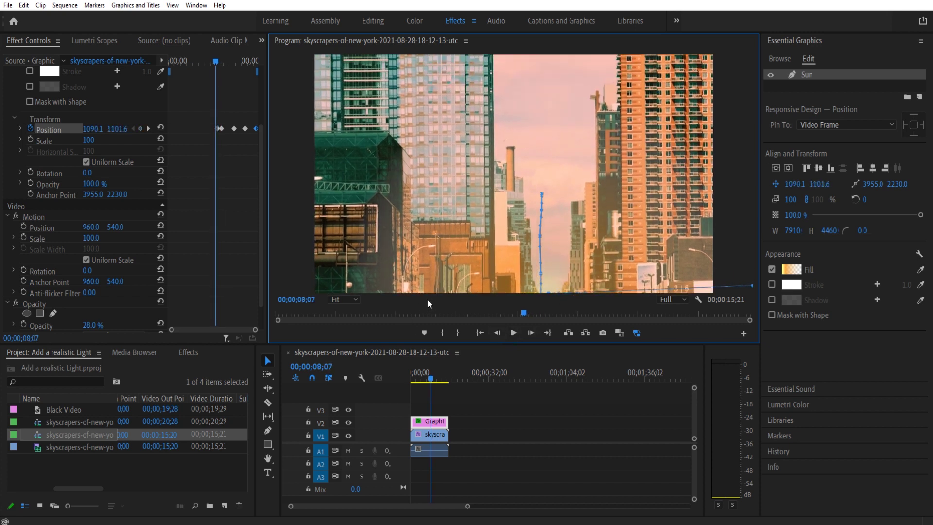
pyautogui.click(346, 301)
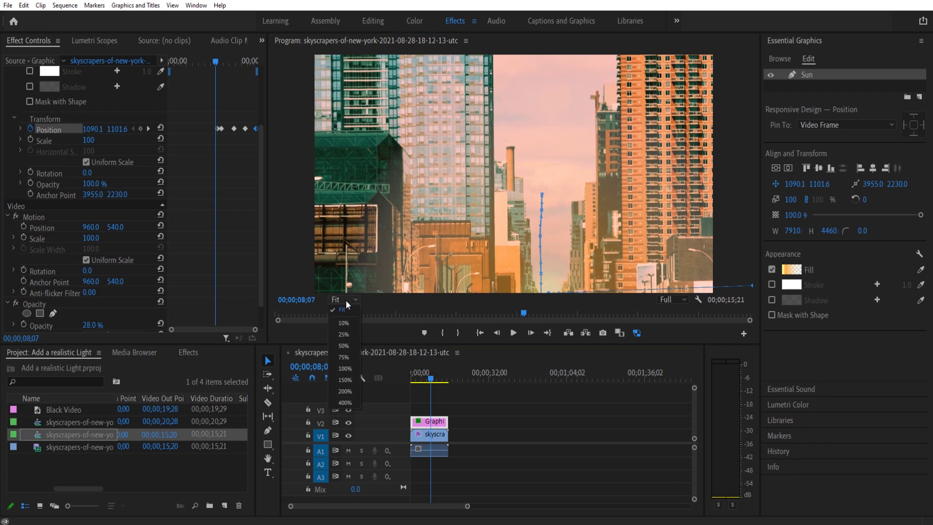
pyautogui.click(343, 333)
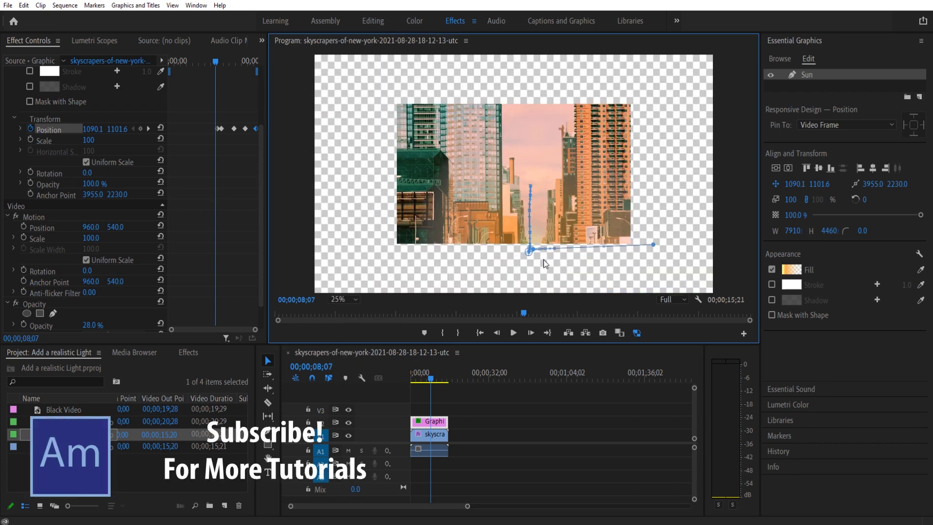
pyautogui.moveTo(545, 264); pyautogui.dragTo(547, 267)
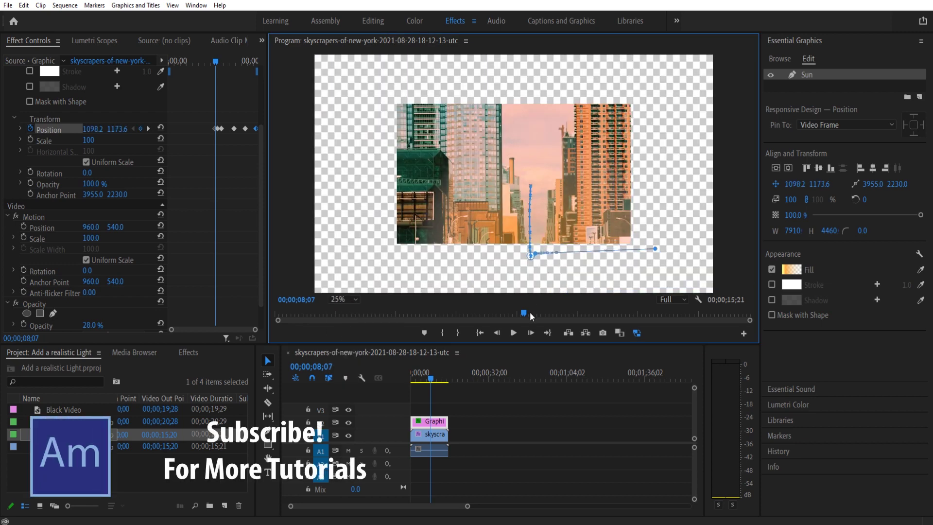
# - Keyframe the Sun progressively lower at 00;00;07;22, at 00;00;07;07 (1102.2, 1393.6) and at 00;00;06;22 (1118.3, 1581.6)
pyautogui.click(496, 333)
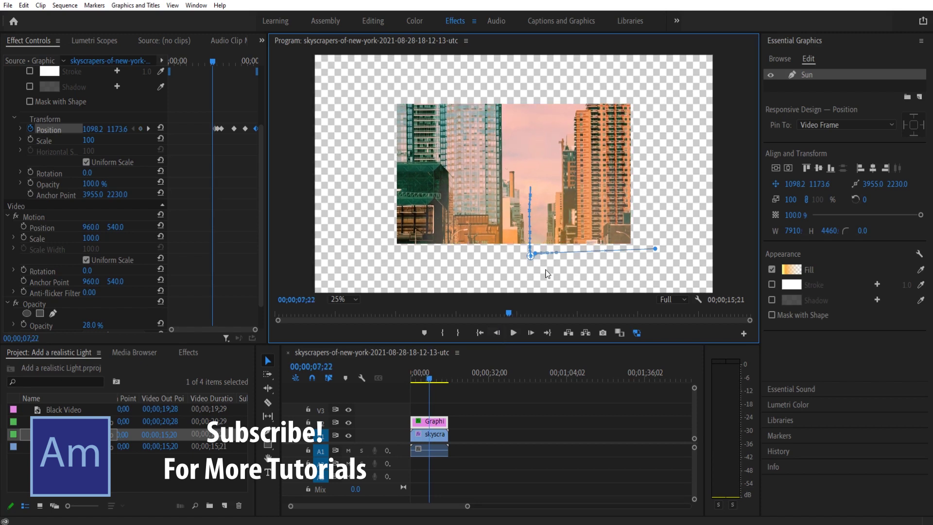
pyautogui.moveTo(547, 274); pyautogui.dragTo(548, 299)
pyautogui.click(497, 333)
pyautogui.click(496, 332)
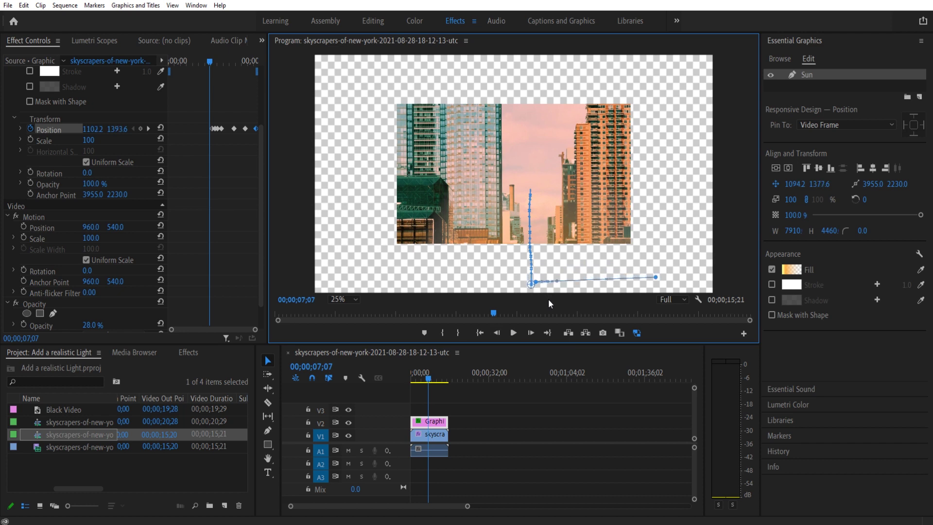
pyautogui.click(496, 332)
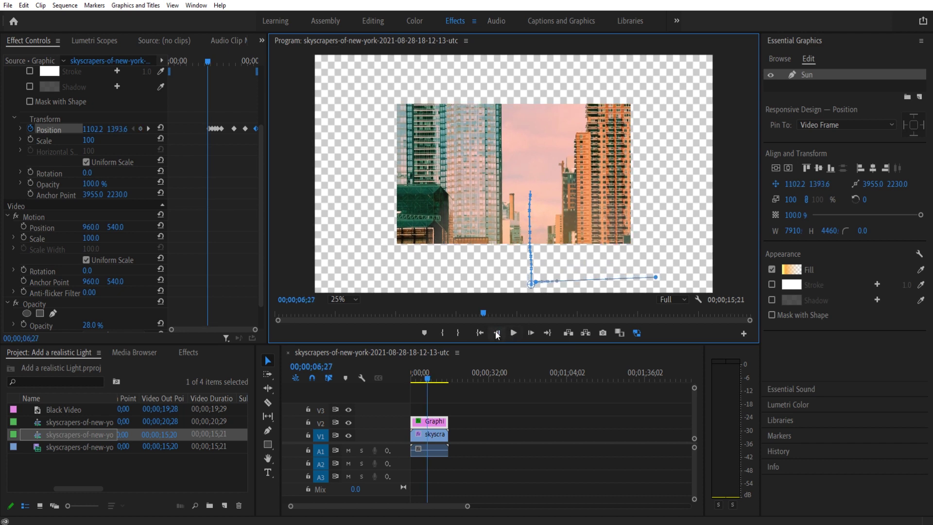
pyautogui.moveTo(552, 297); pyautogui.dragTo(551, 314)
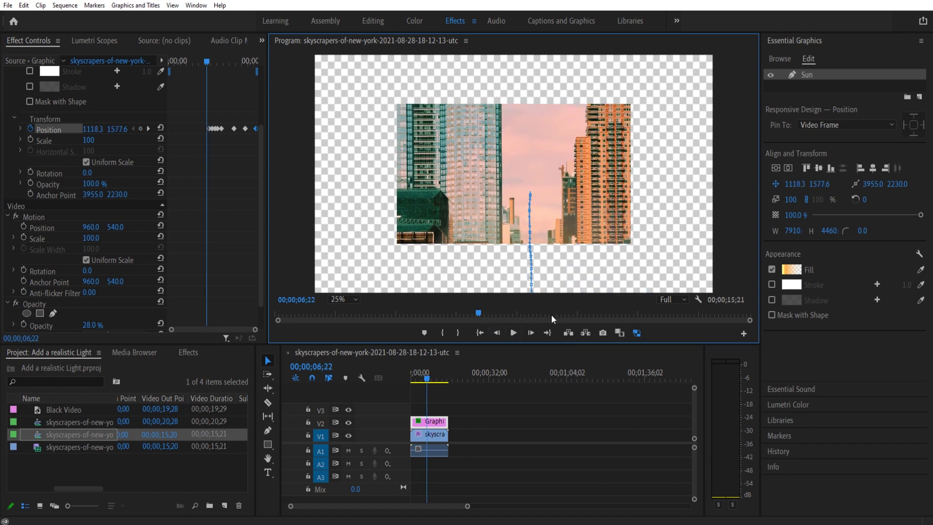
# - With the preview at 10%, keep keyframing the Sun downward from 00;00;06;07, reaching 1208.2, 2291.7 at 00;00;05;12
pyautogui.click(496, 332)
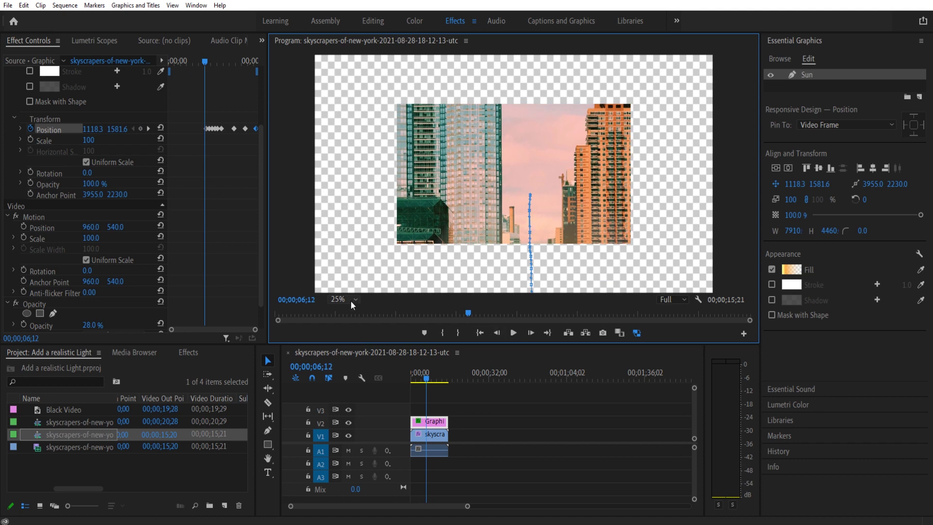
pyautogui.click(496, 332)
pyautogui.click(355, 300)
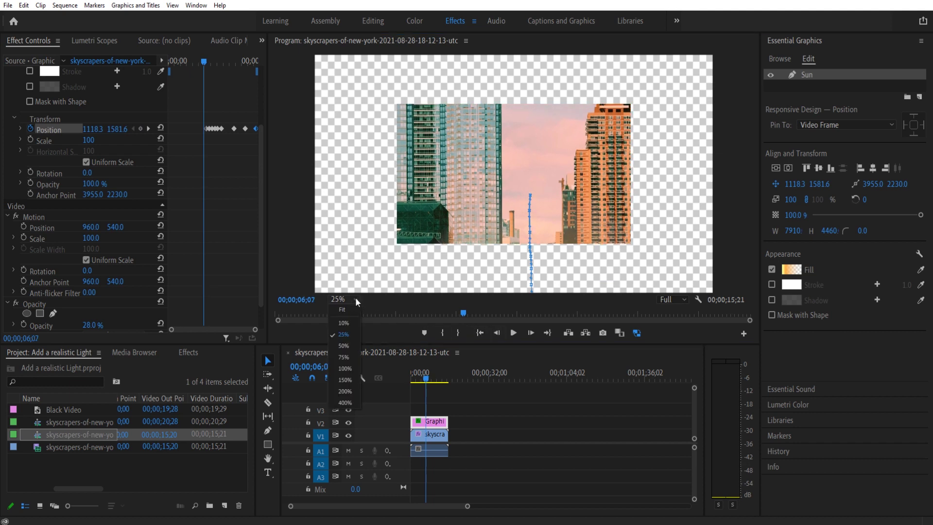
pyautogui.click(344, 323)
pyautogui.moveTo(530, 249); pyautogui.dragTo(536, 285)
pyautogui.click(496, 332)
pyautogui.click(496, 332)
pyautogui.click(496, 332)
pyautogui.click(496, 333)
pyautogui.click(496, 333)
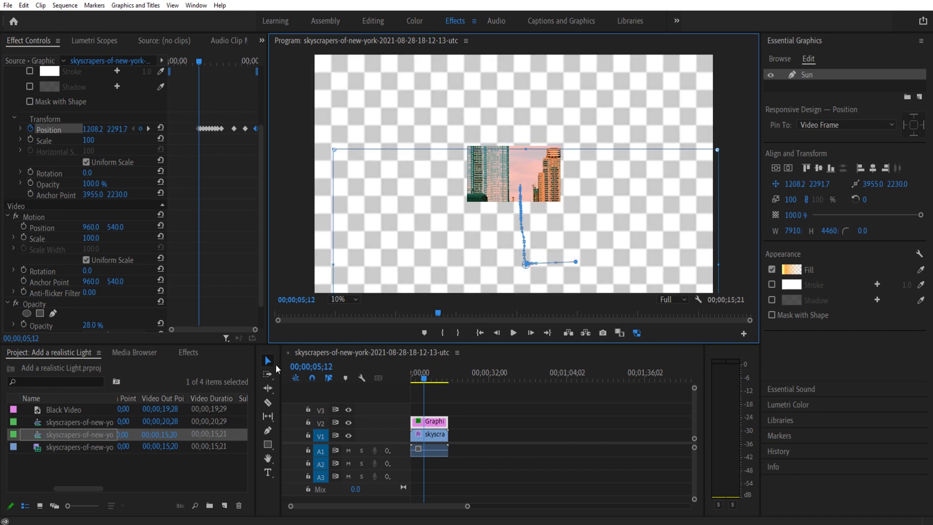
# - Restore the graphic clip's overall opacity to 100%
pyautogui.scroll(-2, 116, 319)
pyautogui.moveTo(92, 293); pyautogui.dragTo(101, 294)
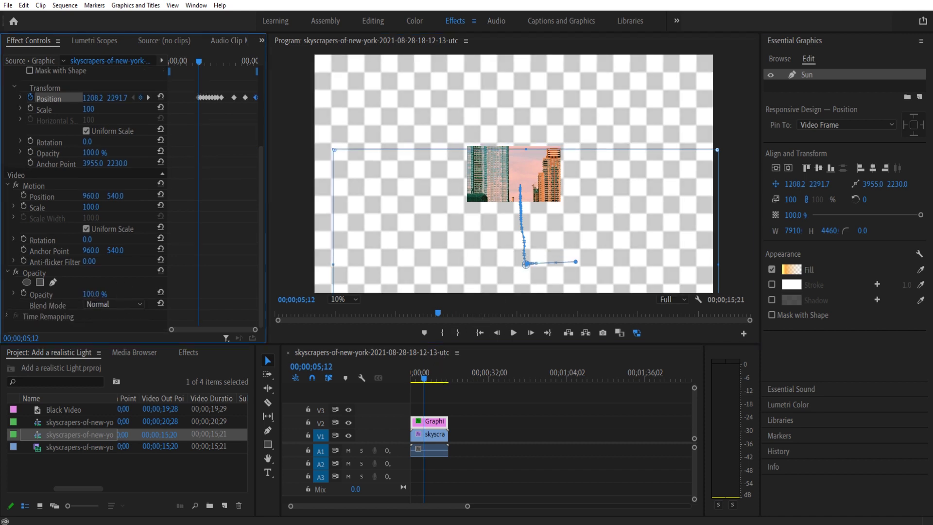
pyautogui.click(344, 299)
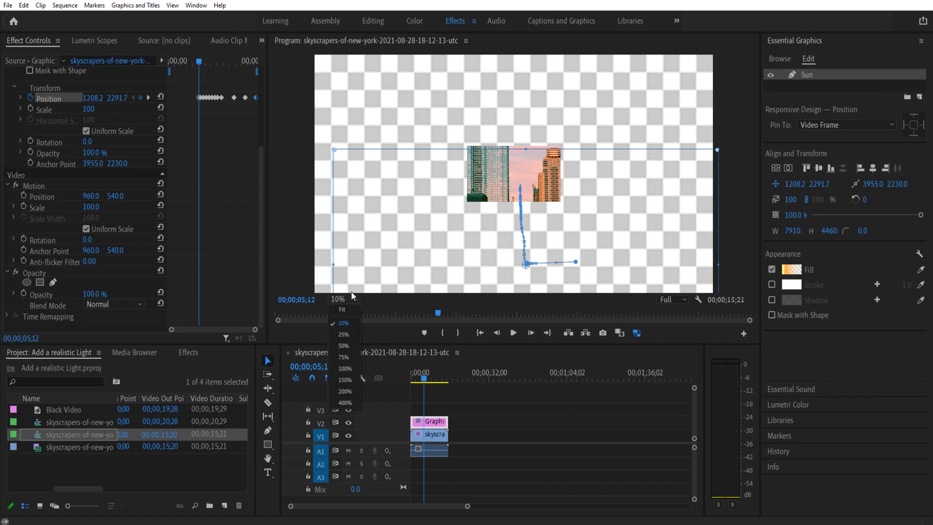
# - Fit the whole frame in the preview, then play back and scrub through the sun's movement
pyautogui.click(340, 311)
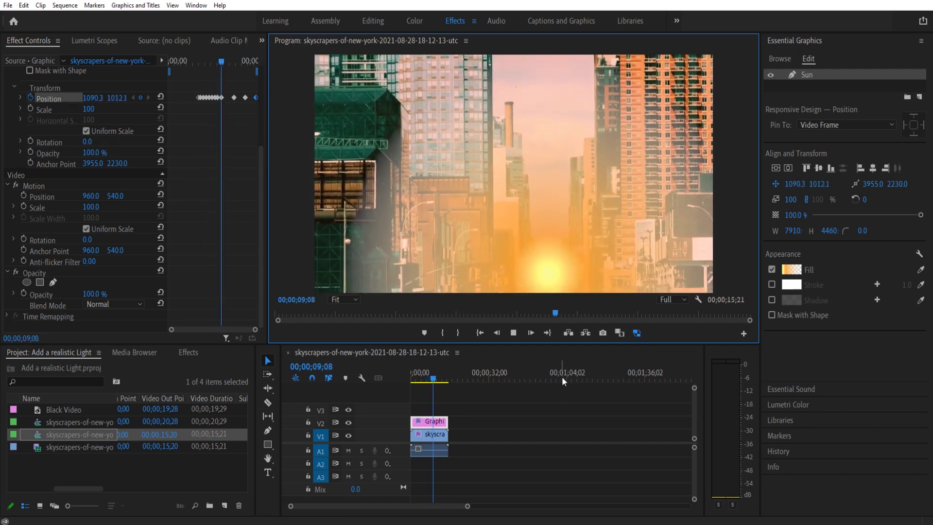
pyautogui.press('space')
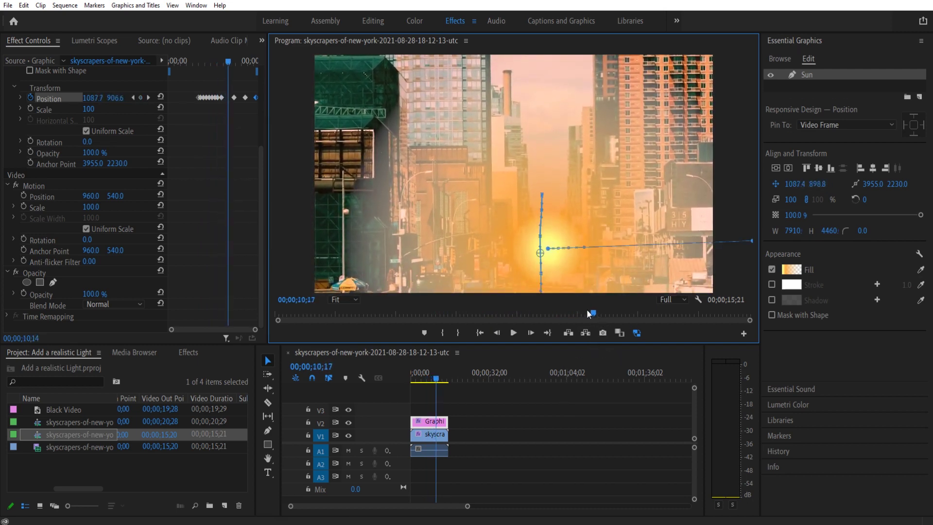
pyautogui.moveTo(591, 311); pyautogui.dragTo(504, 306)
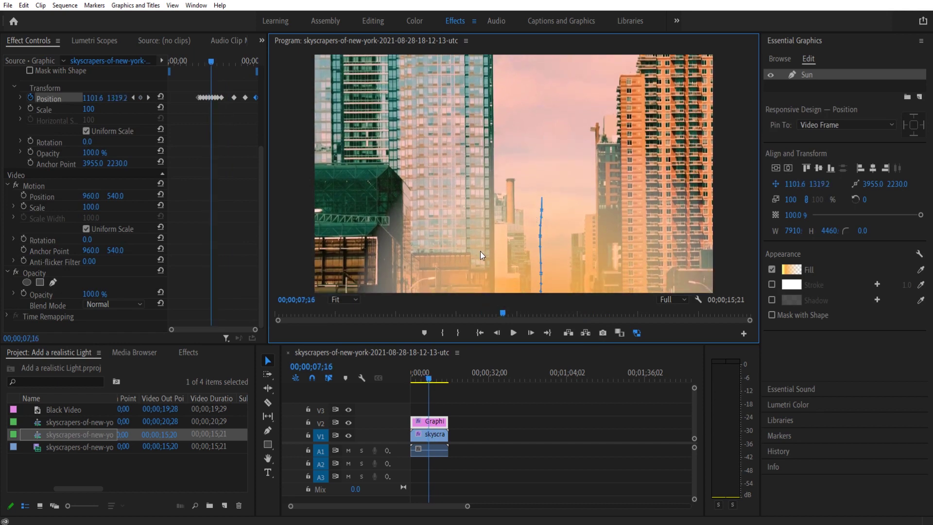
# - Set the graphic clip's blend mode to Pin Light and play the result
pyautogui.click(97, 302)
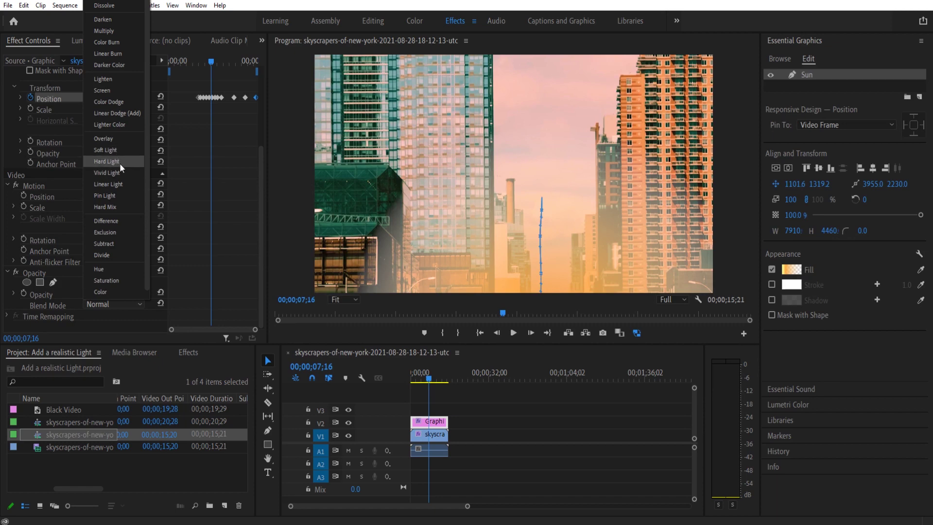
pyautogui.click(114, 195)
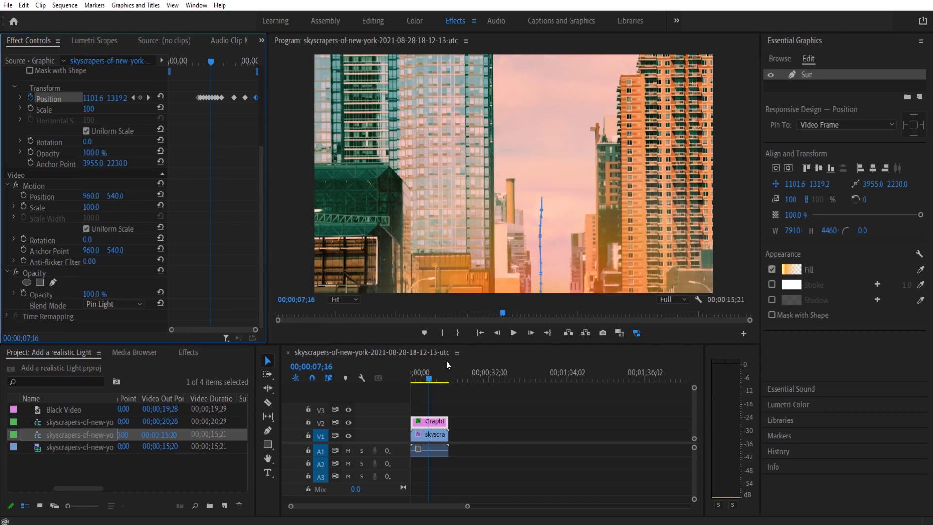
pyautogui.moveTo(431, 379); pyautogui.dragTo(440, 382)
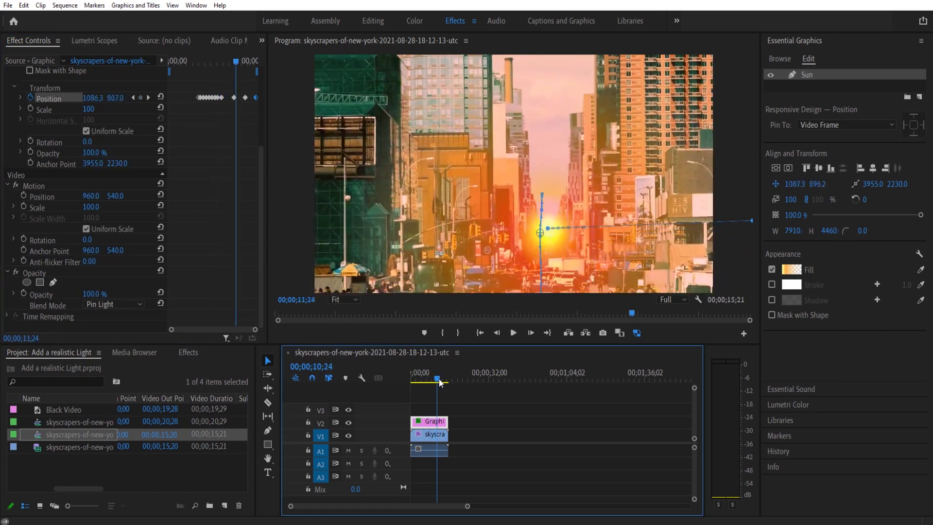
pyautogui.press('space')
pyautogui.press('space')
pyautogui.click(511, 388)
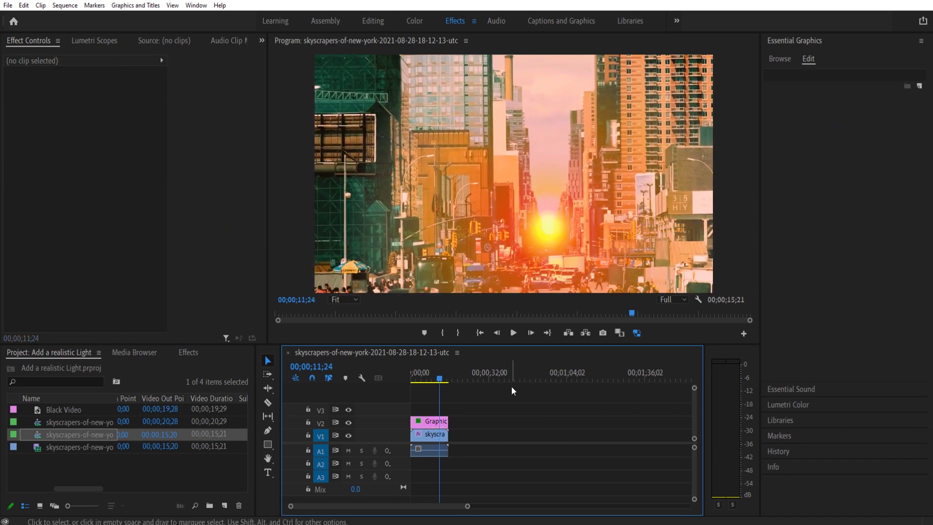
# - Replay the section where the Pin Light sun rises into the street to review how it blends with the footage
pyautogui.moveTo(439, 373); pyautogui.dragTo(431, 371)
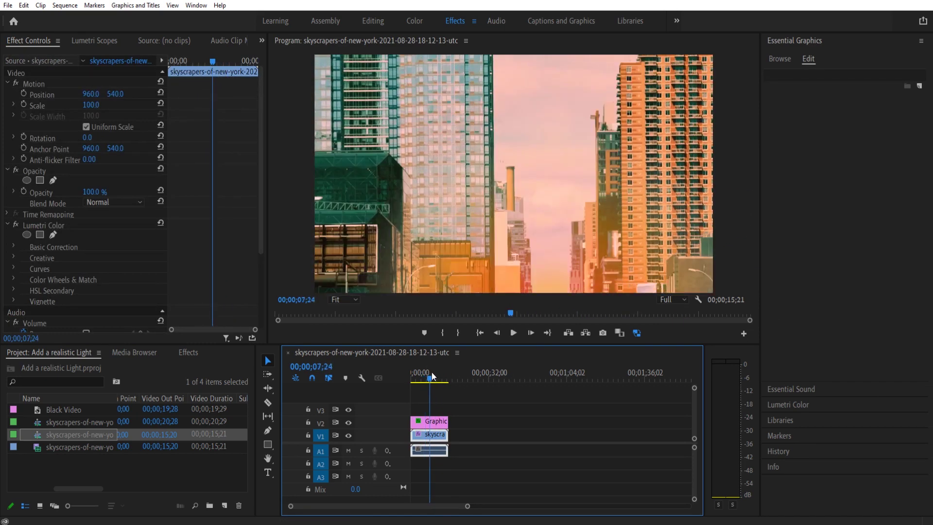
pyautogui.press('space')
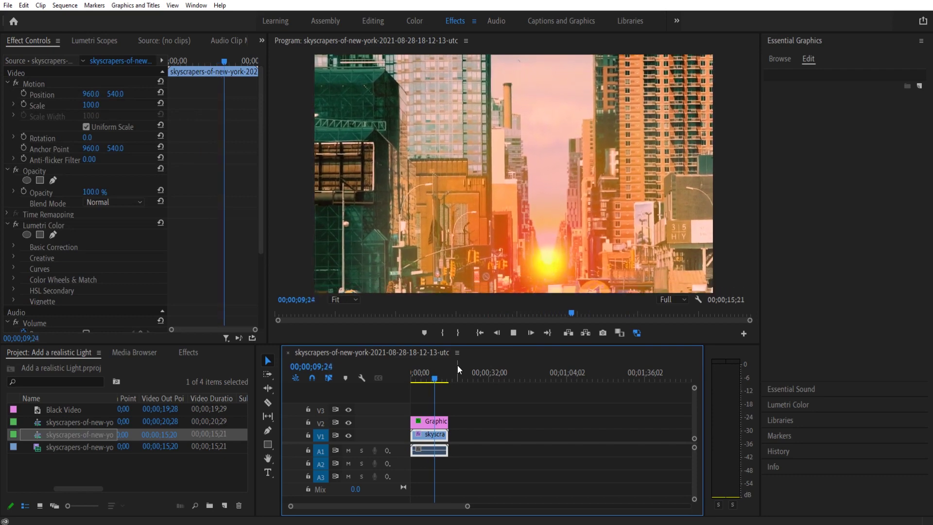
pyautogui.press('space')
pyautogui.moveTo(437, 374); pyautogui.dragTo(427, 379)
pyautogui.press('space')
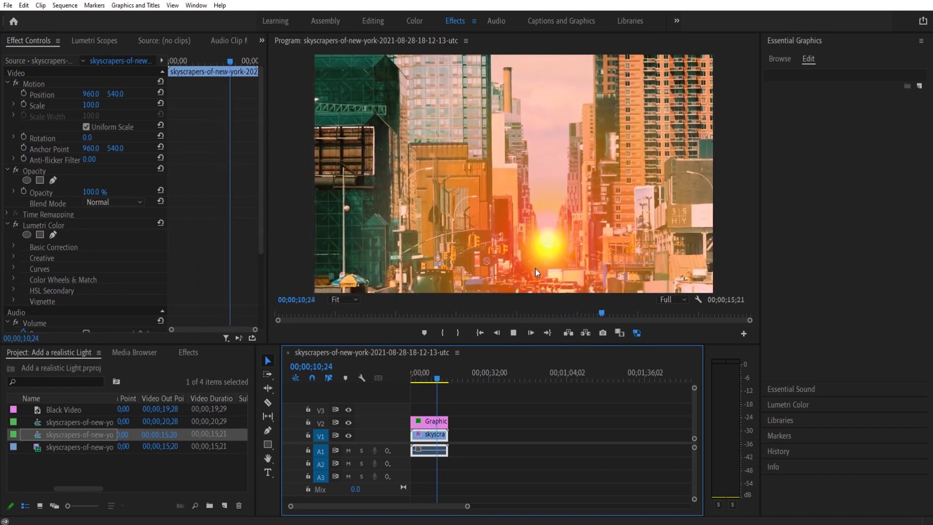
pyautogui.press('space')
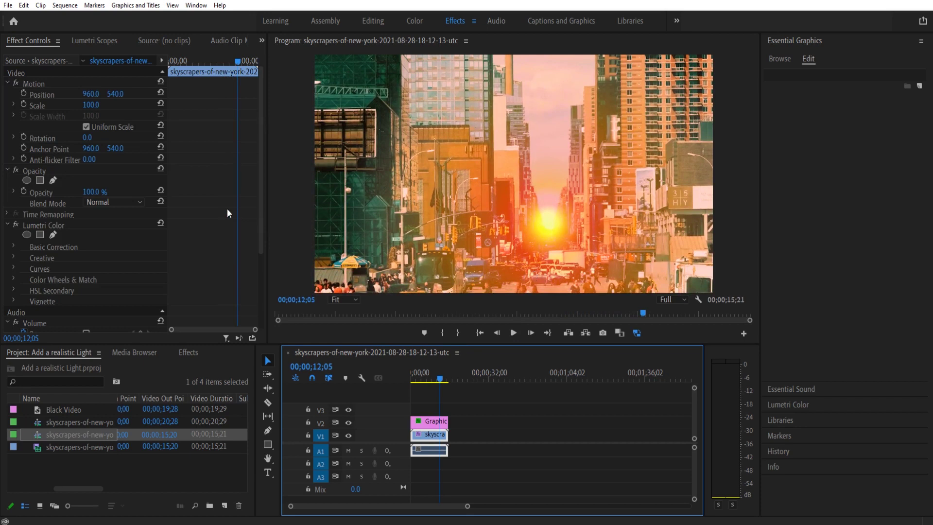
# - Try the Soft Light, Hard Light and Linear Light blend modes on the graphic clip
pyautogui.rightClick(89, 235)
pyautogui.click(110, 205)
pyautogui.scroll(-3, 136, 233)
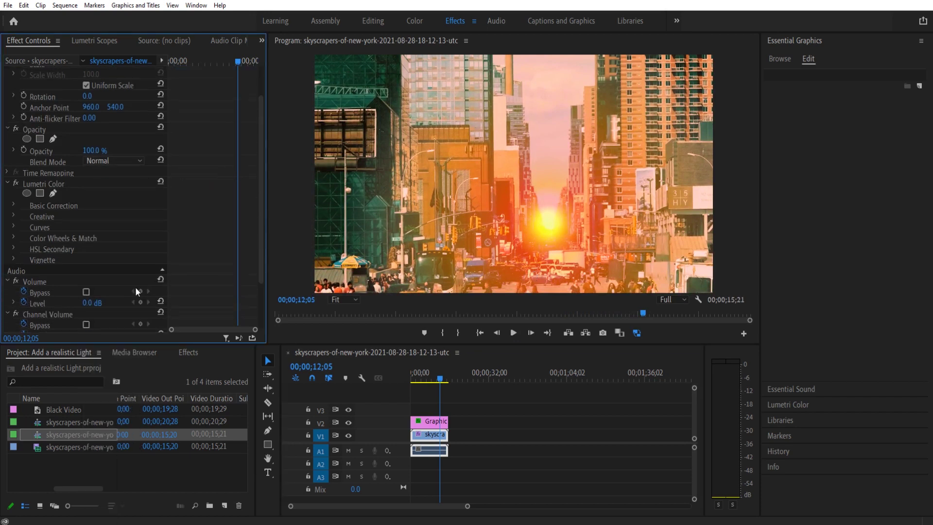
pyautogui.click(439, 423)
pyautogui.scroll(-5, 146, 289)
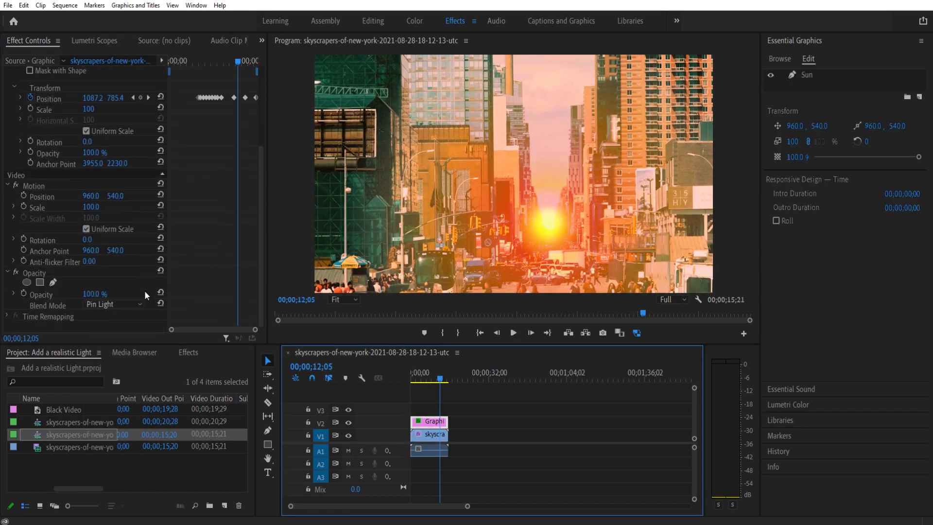
pyautogui.click(126, 304)
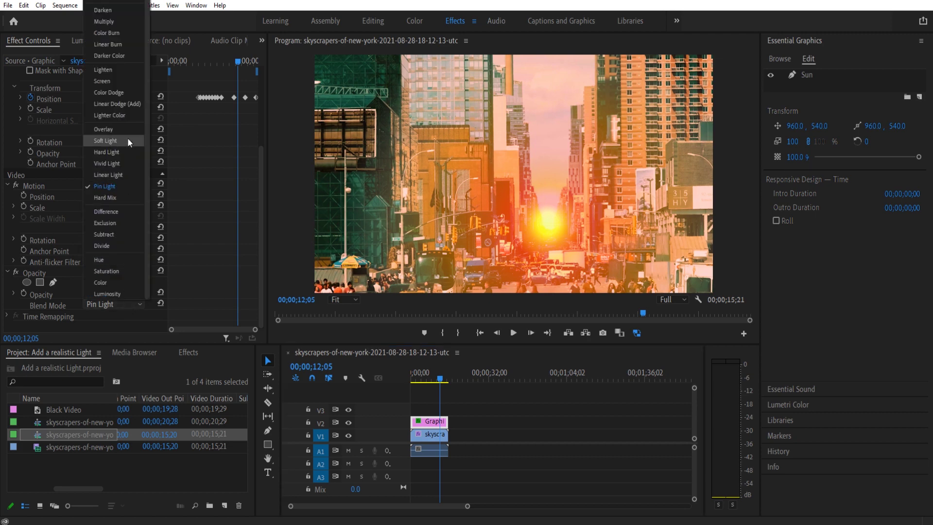
pyautogui.click(126, 140)
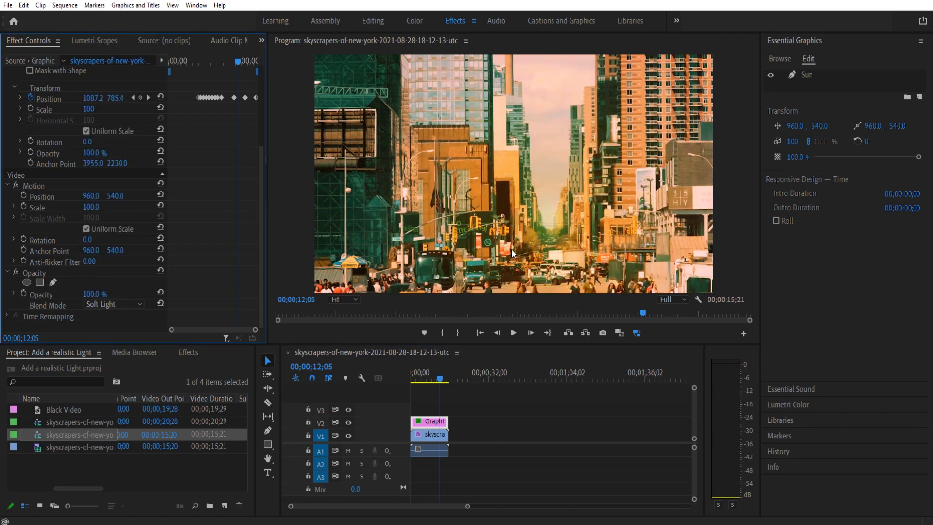
pyautogui.click(129, 308)
pyautogui.click(127, 150)
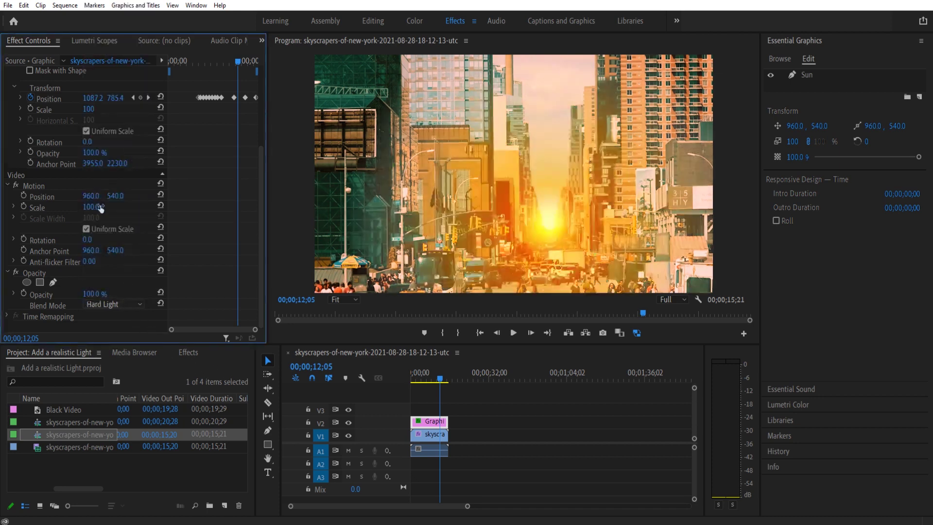
pyautogui.click(130, 304)
pyautogui.click(125, 179)
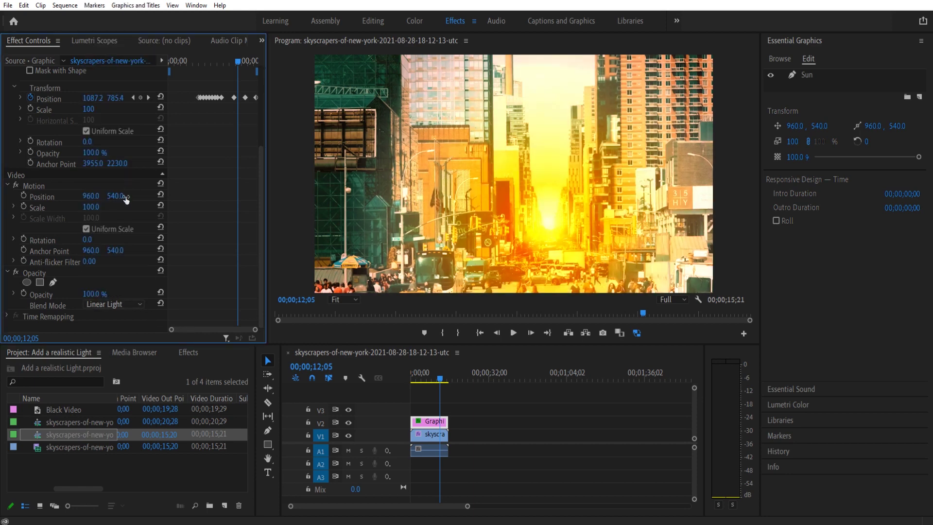
# - Compare the Pin Light and Hard Light blend modes on the graphic clip, leaving it on Pin Light
pyautogui.click(115, 304)
pyautogui.click(110, 186)
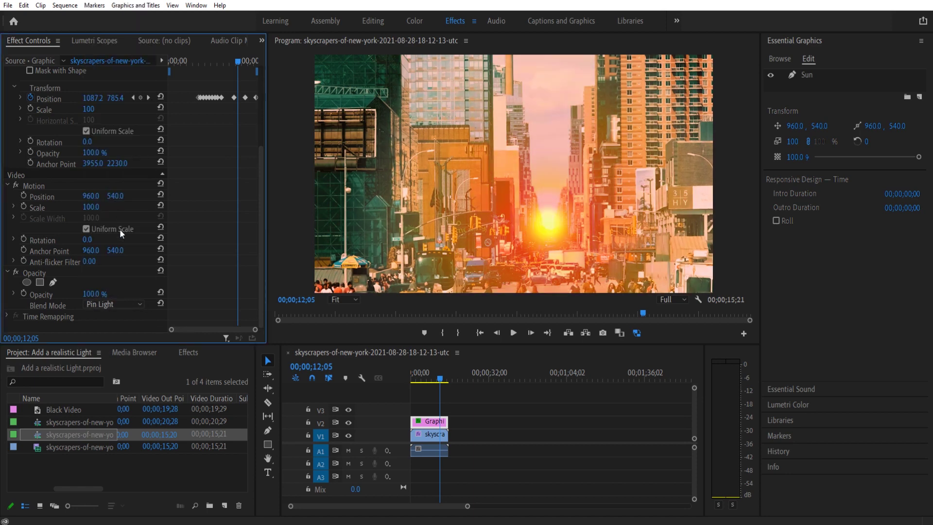
pyautogui.click(108, 306)
pyautogui.click(118, 153)
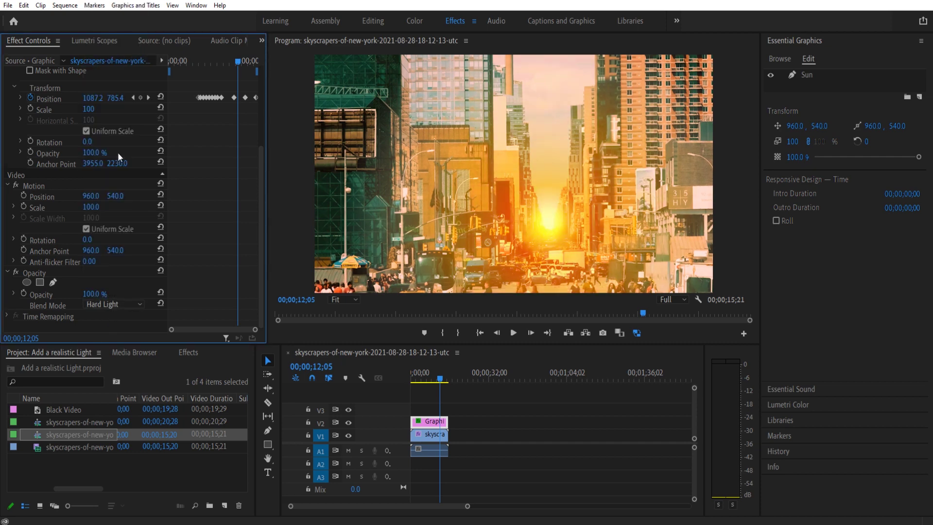
pyautogui.click(107, 303)
pyautogui.click(110, 183)
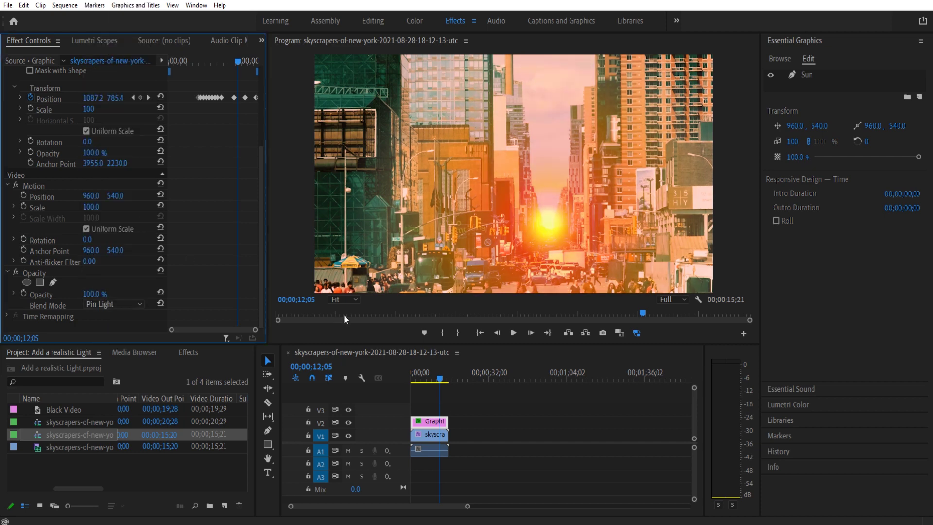
# - Create a 1920 x 1080, 29.97 fps black video and place it on V3 above the graphic clip
pyautogui.moveTo(439, 383)
pyautogui.mouseDown()
pyautogui.moveTo(445, 374)
pyautogui.moveTo(412, 367)
pyautogui.moveTo(440, 369)
pyautogui.mouseUp()
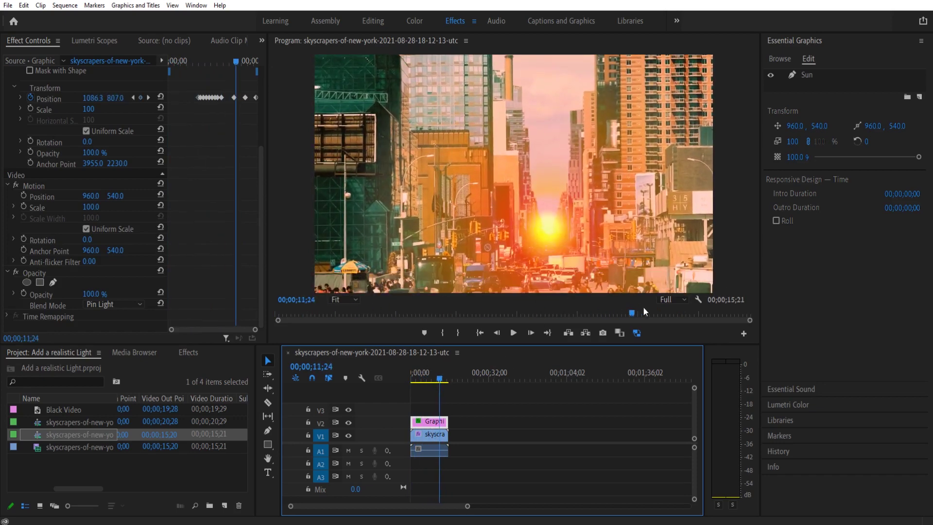
pyautogui.hotkey('ctrl', 'shift', 'a')
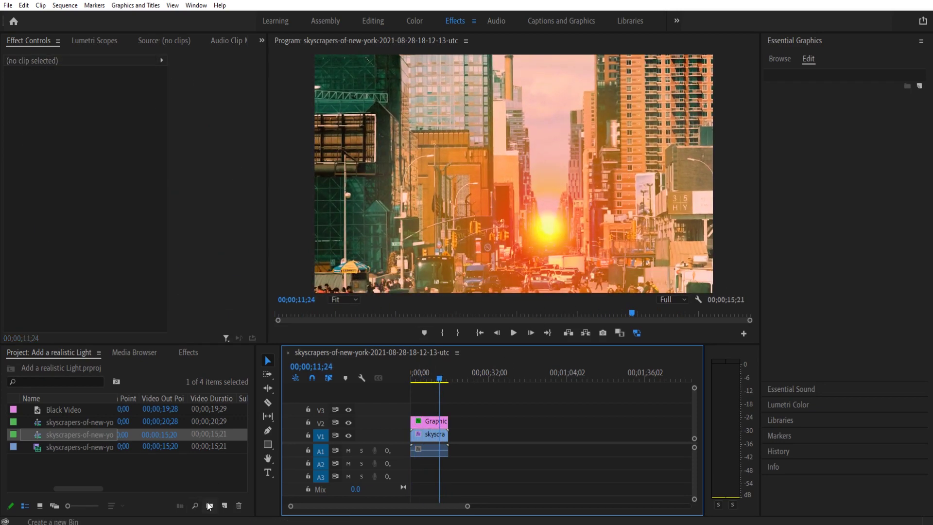
pyautogui.click(223, 506)
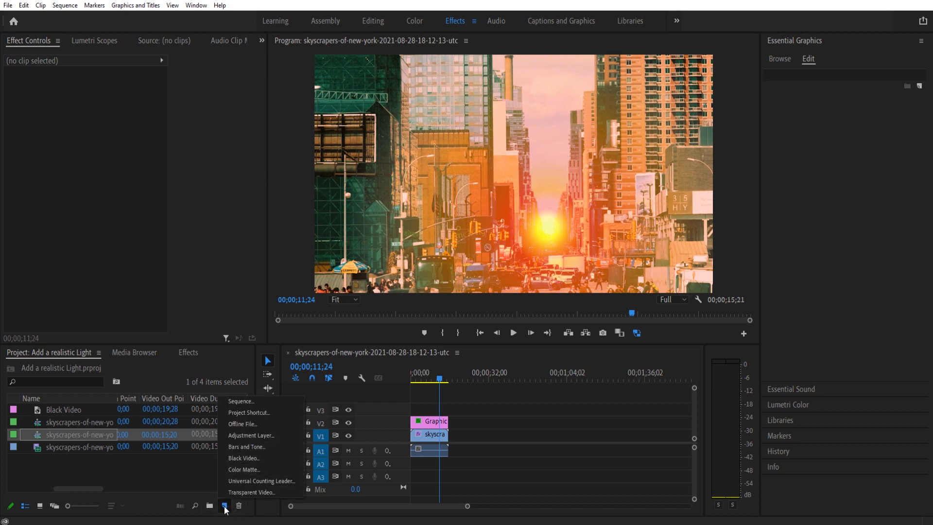
pyautogui.click(241, 458)
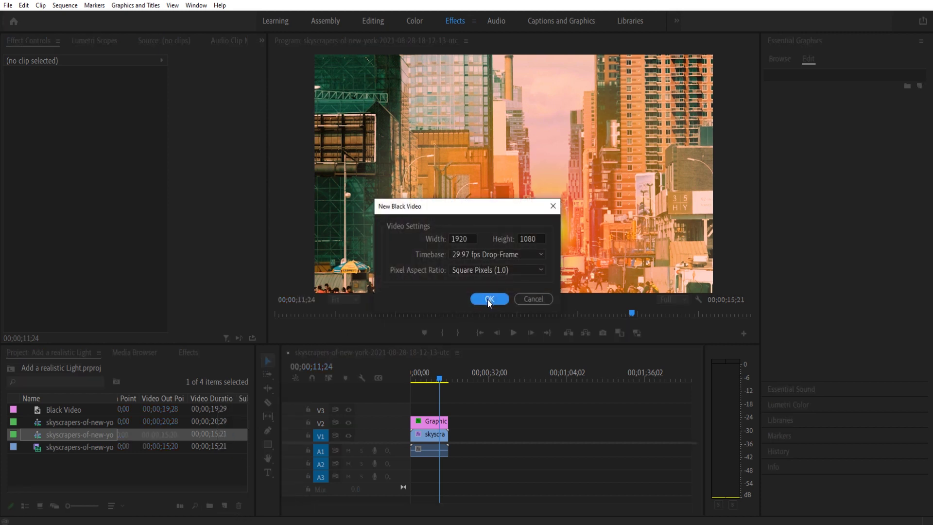
pyautogui.click(488, 299)
pyautogui.moveTo(61, 424); pyautogui.dragTo(447, 410)
# - Apply the Lens Flare effect to the black video clip and set the clip's blend mode to Screen
pyautogui.click(188, 352)
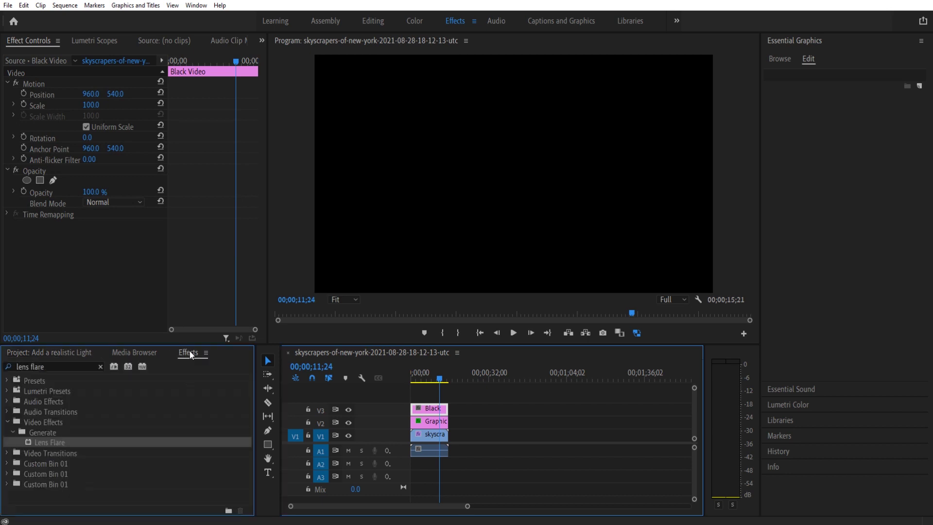
pyautogui.moveTo(45, 366); pyautogui.dragTo(13, 369)
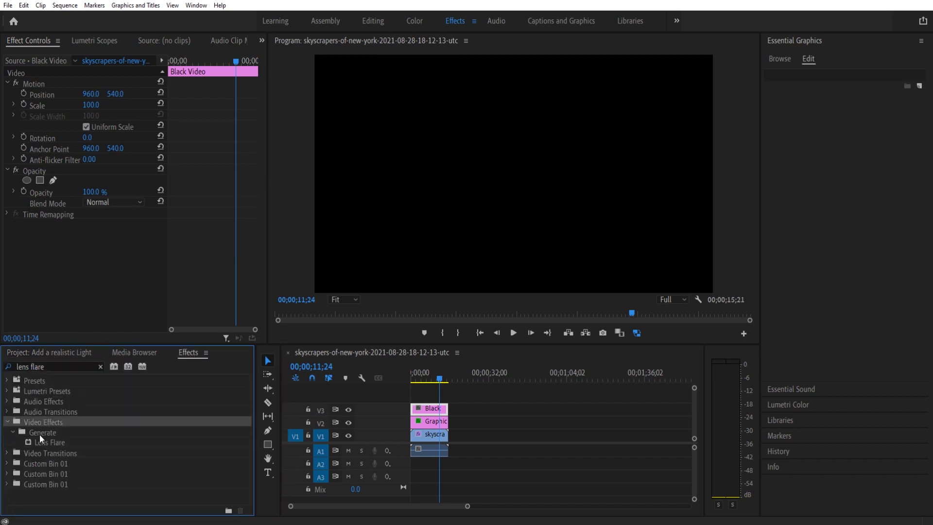
pyautogui.moveTo(38, 442); pyautogui.dragTo(441, 413)
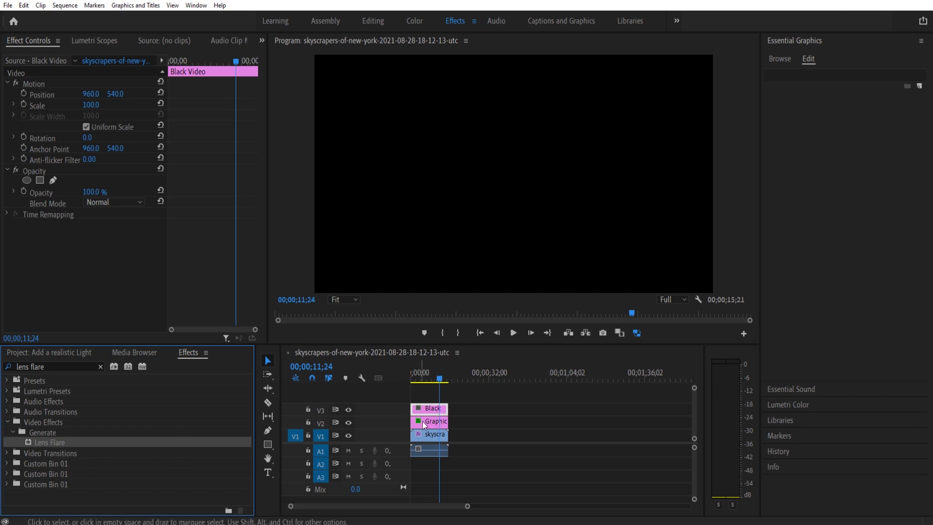
pyautogui.click(433, 432)
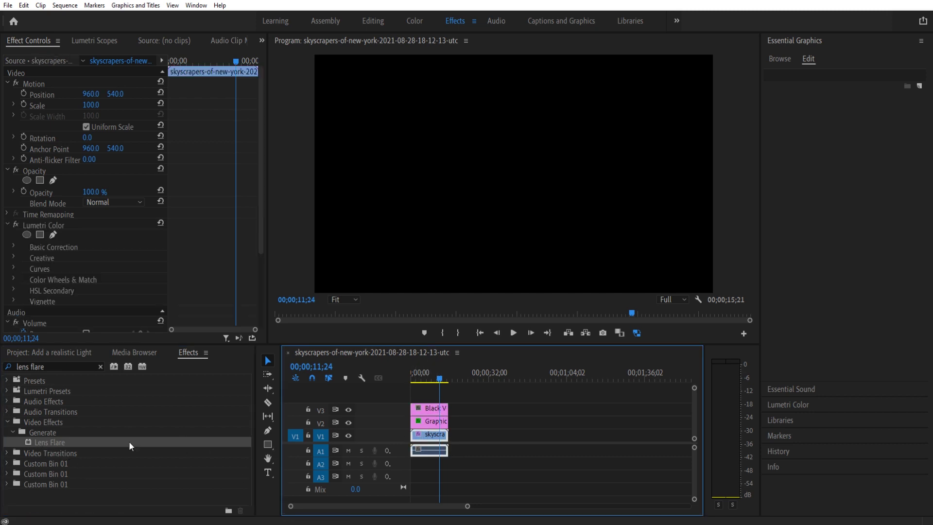
pyautogui.moveTo(47, 441); pyautogui.dragTo(435, 410)
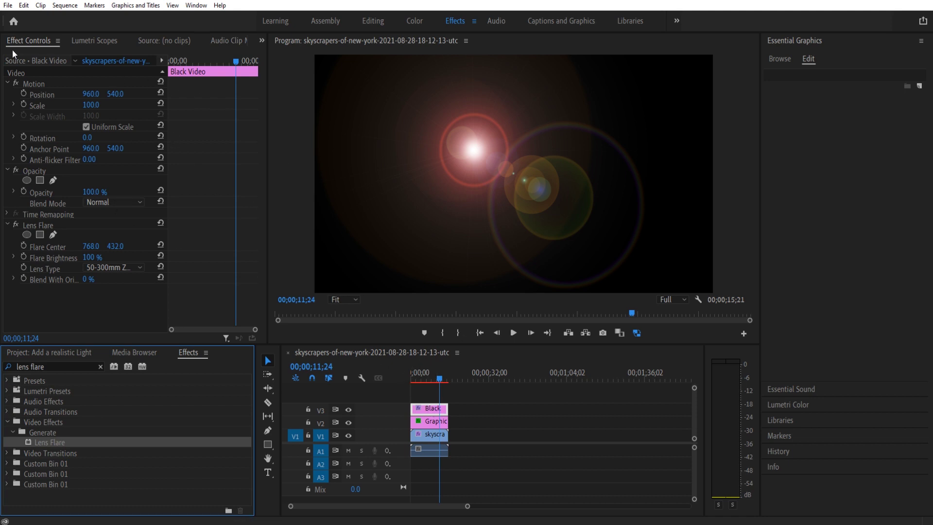
pyautogui.click(98, 202)
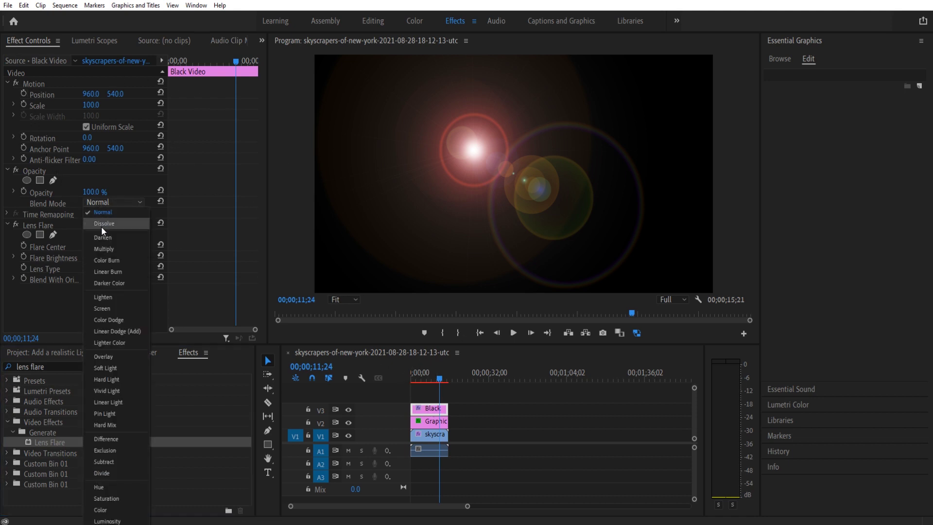
pyautogui.click(103, 307)
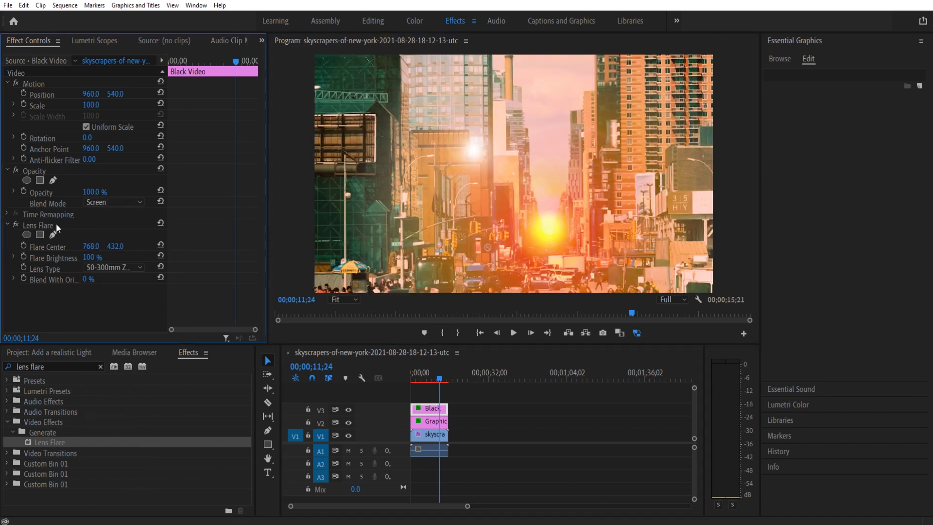
# - At 00;00;15;06, move the Flare Center onto the sun at 1129.0, 622.2 and enable its keyframing
pyautogui.moveTo(444, 380); pyautogui.dragTo(450, 379)
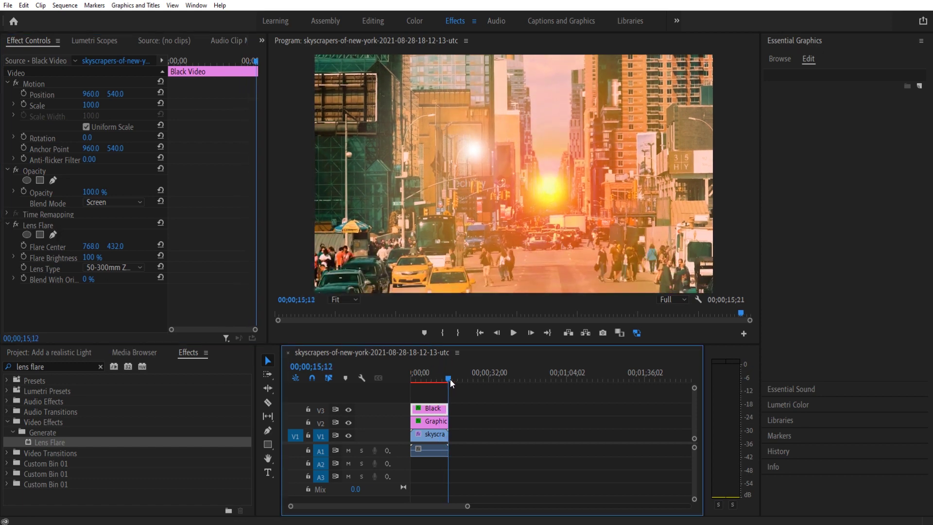
pyautogui.click(39, 224)
pyautogui.click(54, 246)
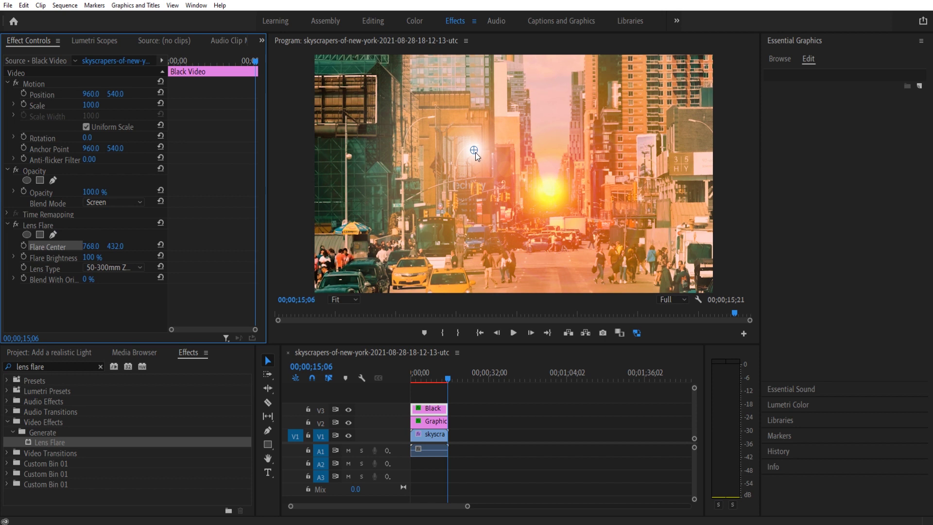
pyautogui.moveTo(474, 150); pyautogui.dragTo(550, 195)
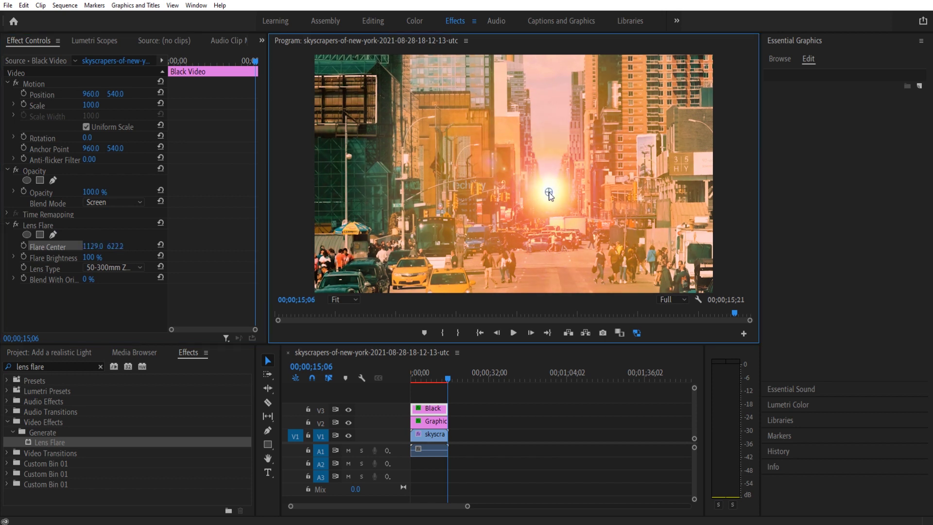
pyautogui.click(24, 245)
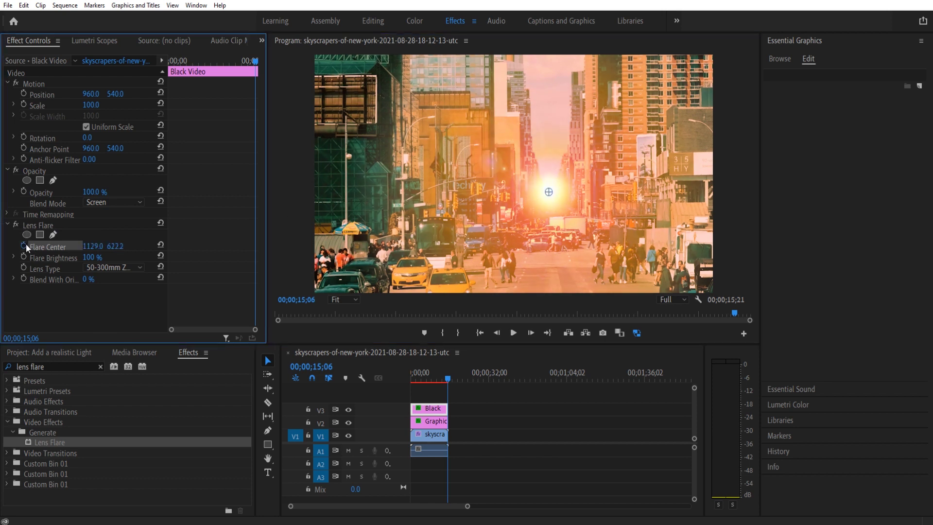
# - At 00;00;12;21, keyframe the Lens Flare's Flare Center onto the sun at 1133.7, 744.3
pyautogui.click(496, 332)
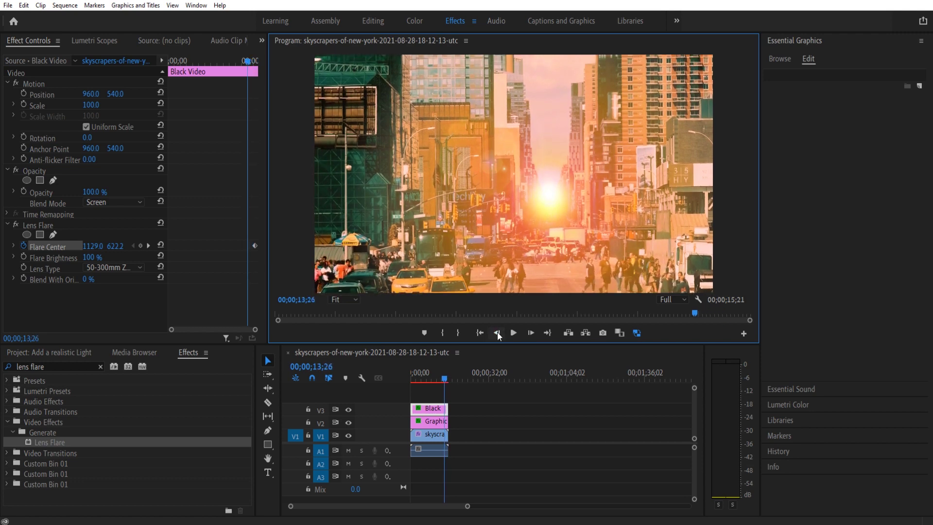
pyautogui.click(497, 332)
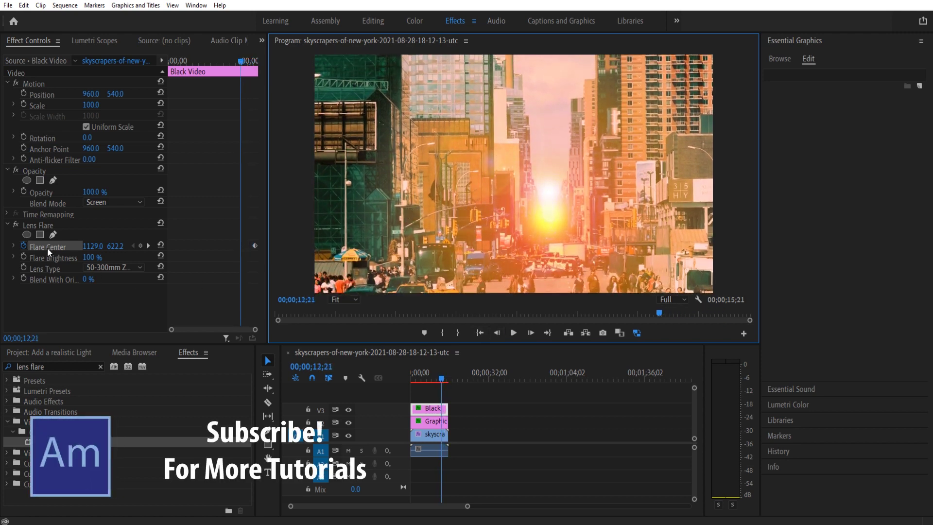
pyautogui.click(74, 226)
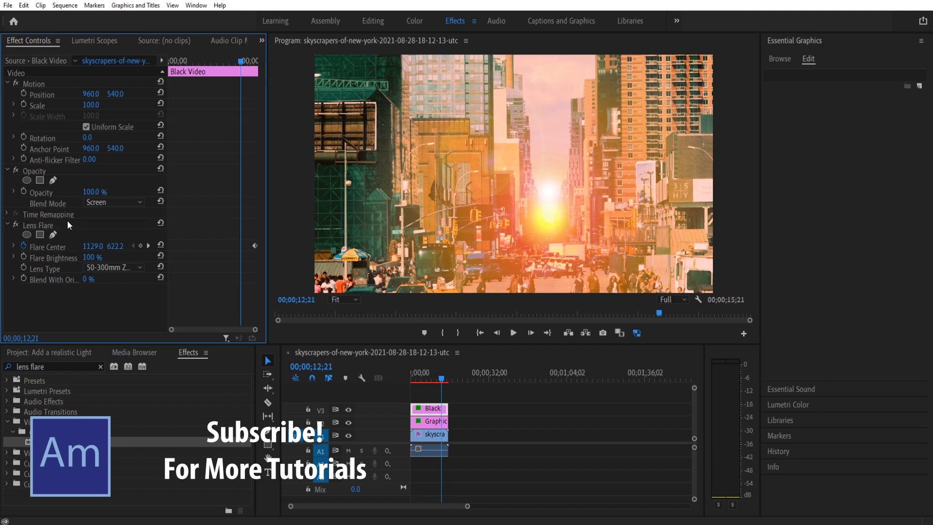
pyautogui.click(78, 225)
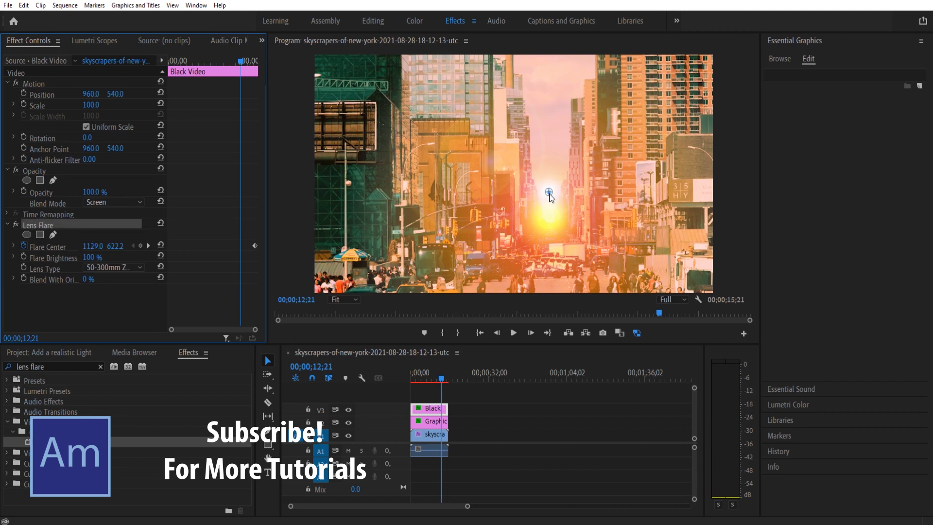
pyautogui.moveTo(548, 193); pyautogui.dragTo(550, 221)
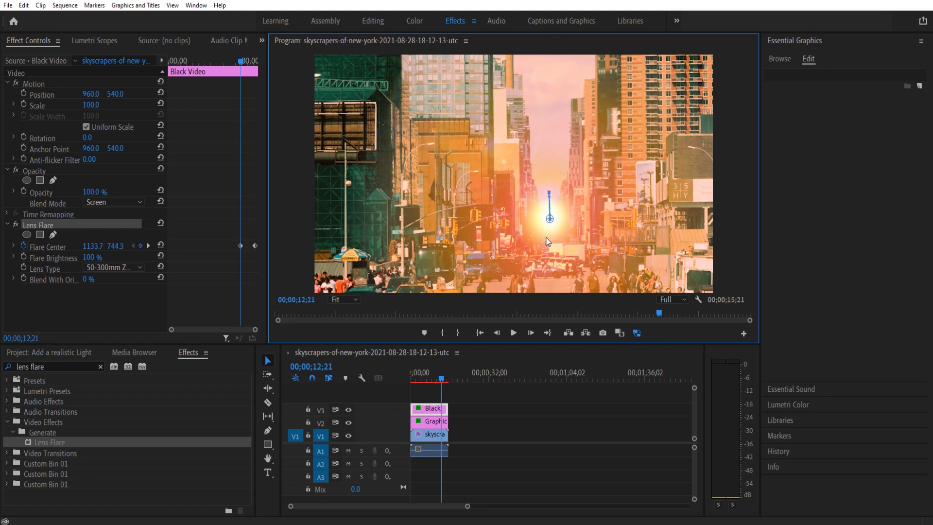
# - At 00;00;10;26, keyframe the Flare Center on the sun at 1129.0, 861.7
pyautogui.press('space')
pyautogui.press('space')
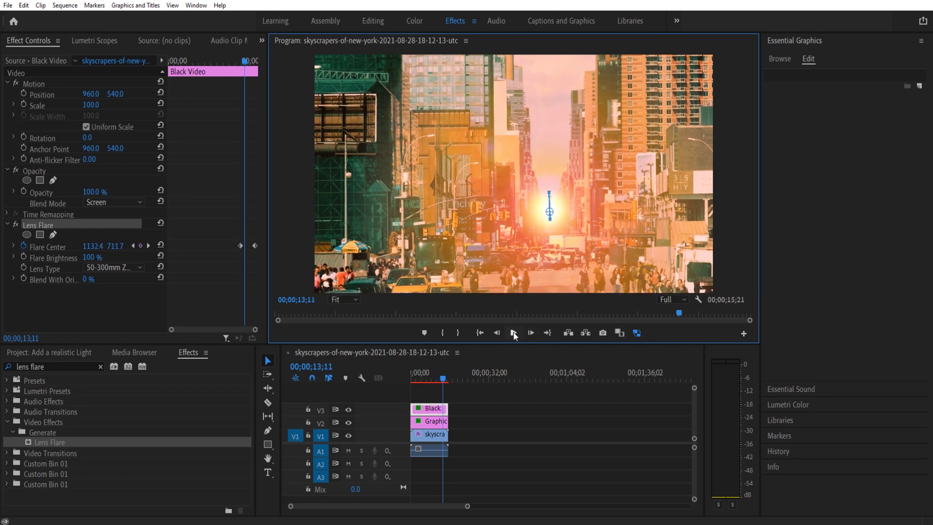
pyautogui.click(498, 328)
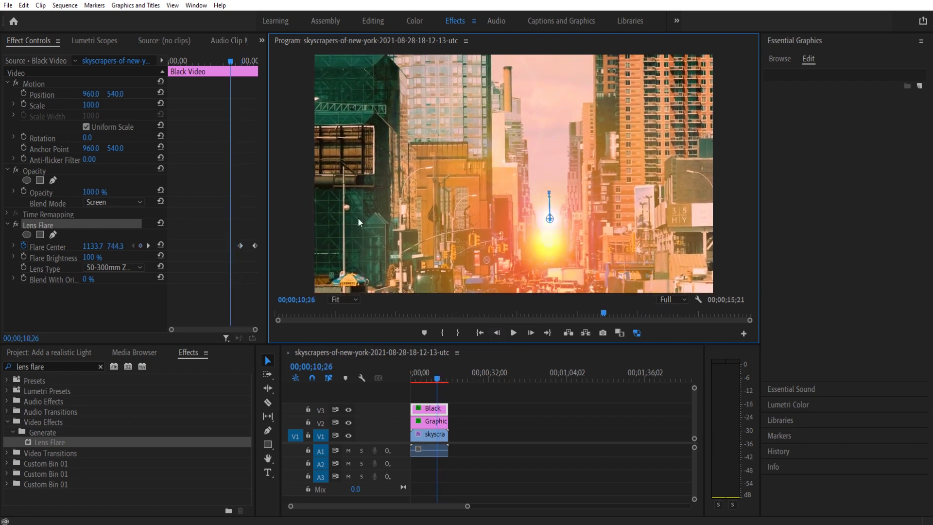
pyautogui.click(64, 246)
pyautogui.moveTo(549, 219); pyautogui.dragTo(549, 245)
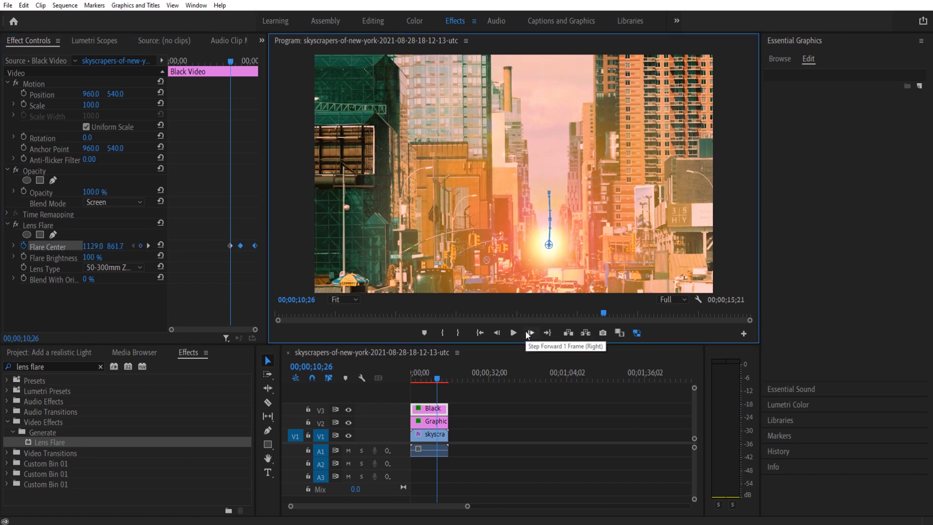
# - At 00;00;09;11, keyframe the Flare Center on the sun at 1129.0, 981.4
pyautogui.click(526, 331)
pyautogui.click(496, 332)
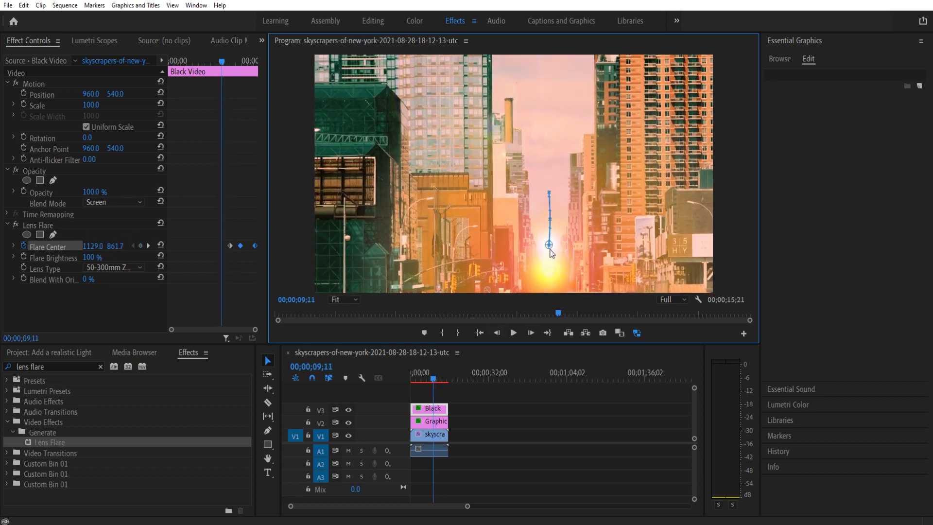
pyautogui.moveTo(548, 244); pyautogui.dragTo(550, 272)
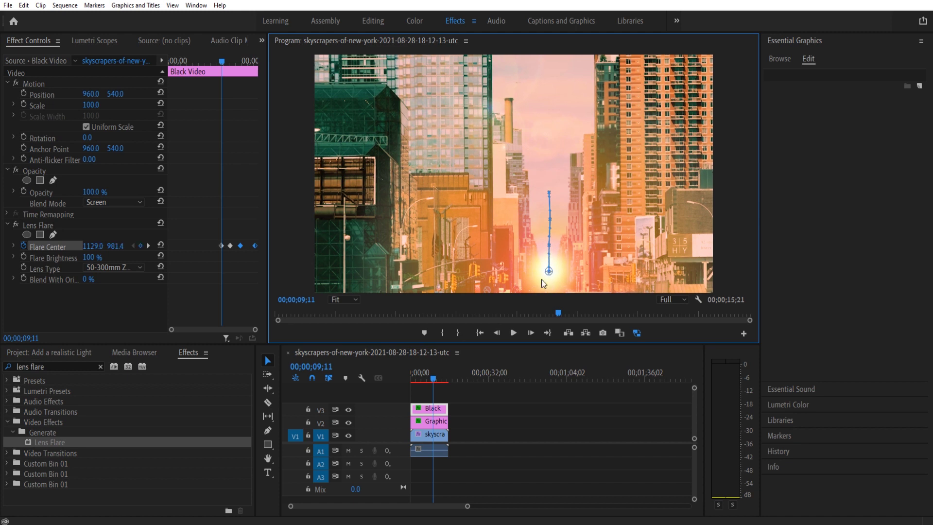
# - At 00;00;08;16, keyframe the Flare Center at the frame's lower edge, at 1133.7, 1094.1
pyautogui.click(527, 328)
pyautogui.click(501, 333)
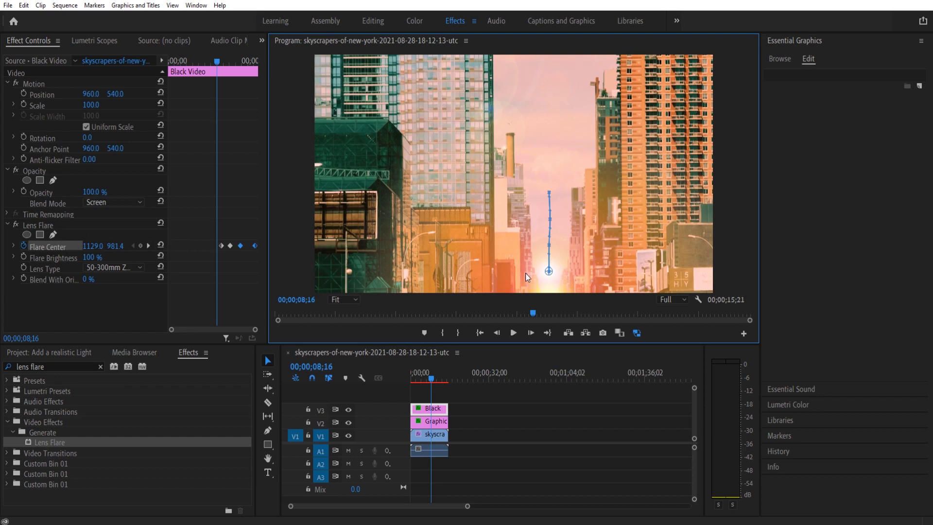
pyautogui.moveTo(548, 271); pyautogui.dragTo(550, 293)
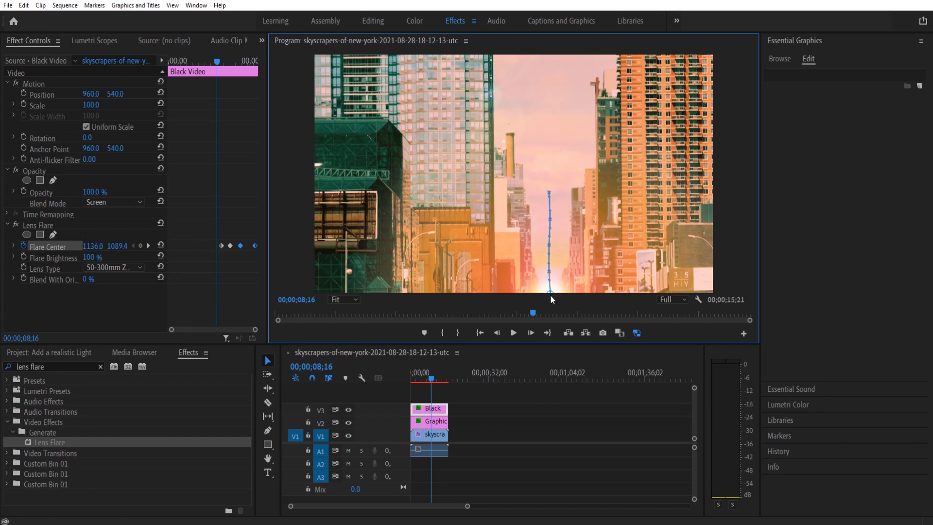
# - Set the program preview zoom to 25% and, at 00;00;07;21, keyframe the Flare Center below the frame
pyautogui.click(345, 299)
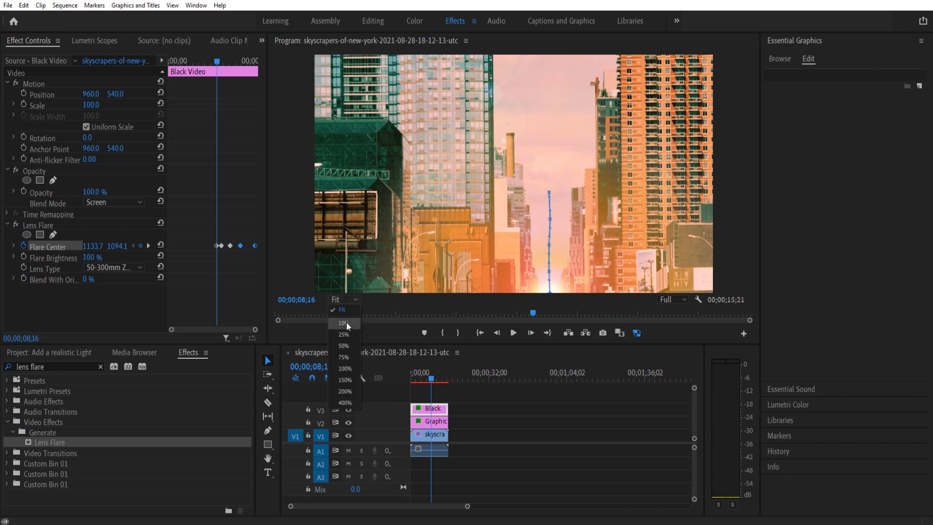
pyautogui.click(356, 334)
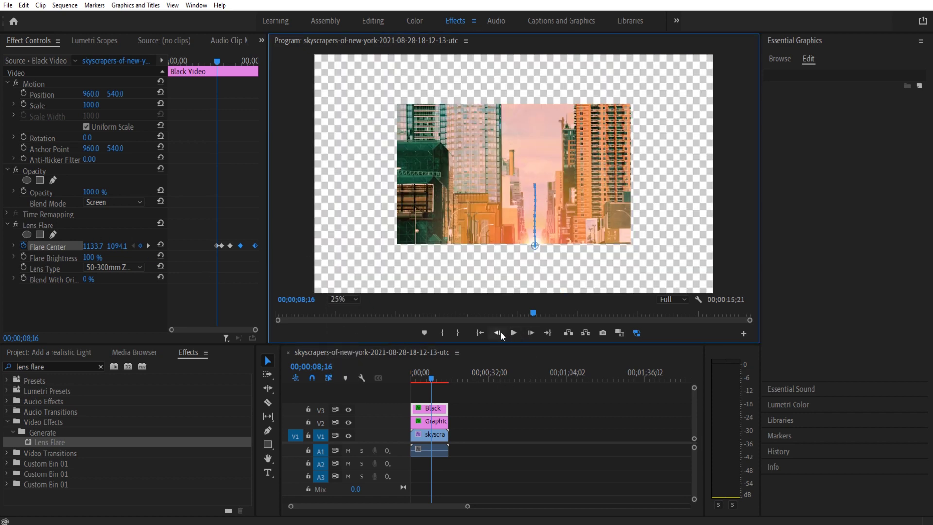
pyautogui.press('Left')
pyautogui.press('Left')
pyautogui.press('Left')
pyautogui.press('Left')
pyautogui.press('Left')
pyautogui.press('Left')
pyautogui.press('Left')
pyautogui.press('Left')
pyautogui.press('Left')
pyautogui.press('Left')
pyautogui.press('Left')
pyautogui.press('Left')
pyautogui.press('Left')
pyautogui.press('Left')
pyautogui.press('Left')
pyautogui.press('Left')
pyautogui.press('Left')
pyautogui.press('Left')
pyautogui.press('Left')
pyautogui.press('Left')
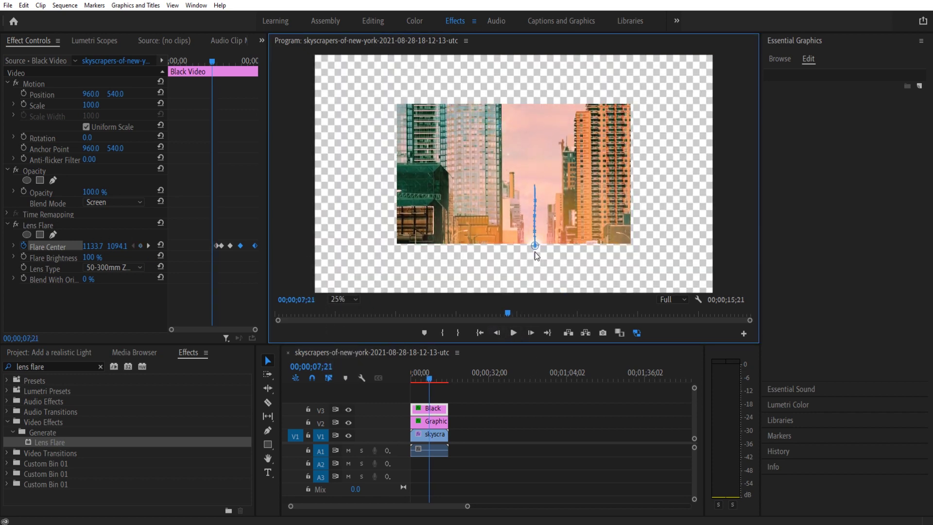
pyautogui.moveTo(533, 248); pyautogui.dragTo(535, 287)
# - At 00;00;07;06, keyframe the Flare Center below the frame at 1136.0, 1420.0
pyautogui.press('Left')
pyautogui.press('Left')
pyautogui.press('Left')
pyautogui.press('Left')
pyautogui.press('Left')
pyautogui.press('Left')
pyautogui.press('Left')
pyautogui.press('Left')
pyautogui.press('Left')
pyautogui.press('Left')
pyautogui.press('Left')
pyautogui.press('Left')
pyautogui.press('Left')
pyautogui.press('Left')
pyautogui.press('Left')
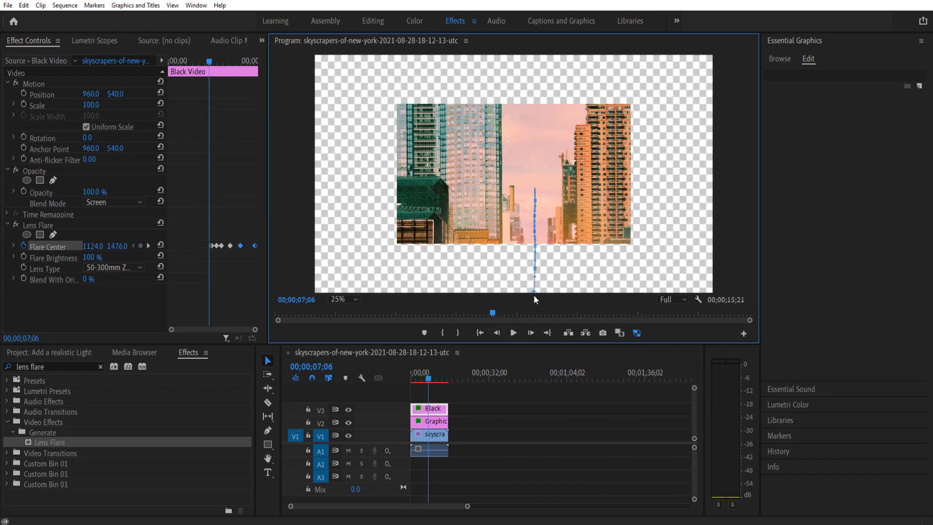
pyautogui.press('Left')
pyautogui.press('Left')
pyautogui.press('Left')
pyautogui.press('Left')
pyautogui.press('Left')
pyautogui.press('Left')
pyautogui.press('Left')
pyautogui.press('Left')
pyautogui.press('Left')
pyautogui.press('Left')
pyautogui.press('Left')
pyautogui.press('Left')
pyautogui.press('Left')
pyautogui.press('Left')
pyautogui.press('Left')
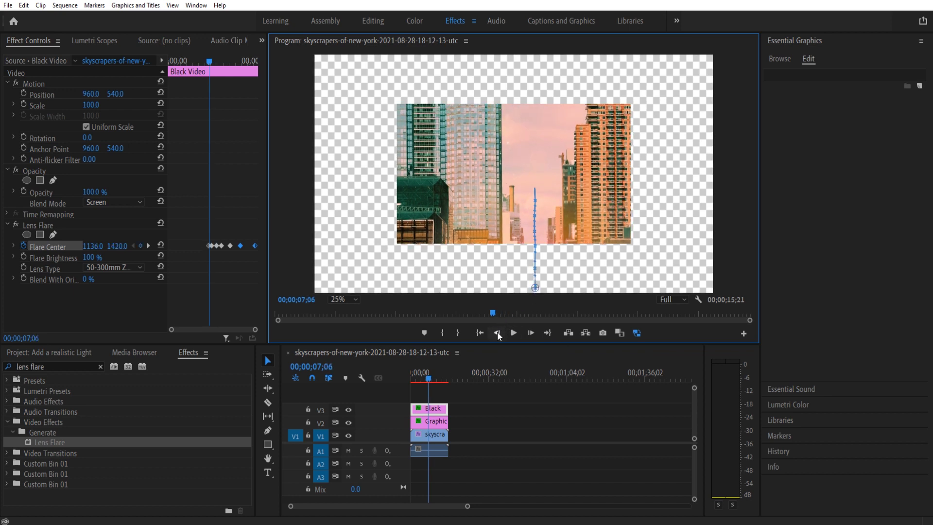
# - At 00;00;06;11, keyframe the Flare Center further below the frame at 1124.0, 1572.0
pyautogui.press('Left')
pyautogui.press('Left')
pyautogui.press('Left')
pyautogui.press('Left')
pyautogui.press('Left')
pyautogui.press('Left')
pyautogui.press('Left')
pyautogui.press('Left')
pyautogui.press('Left')
pyautogui.press('Left')
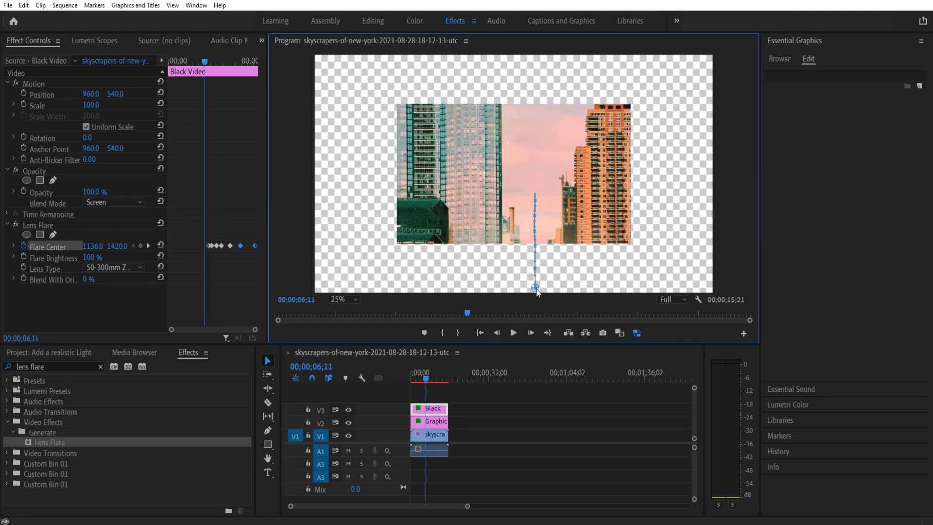
pyautogui.moveTo(534, 314)
pyautogui.mouseDown()
pyautogui.moveTo(535, 291)
pyautogui.moveTo(534, 313)
pyautogui.mouseUp()
# - Set the program preview zoom to 10% and, at 00;00;05;16, keyframe the Flare Center at 1170.0, 1940.0
pyautogui.click(348, 297)
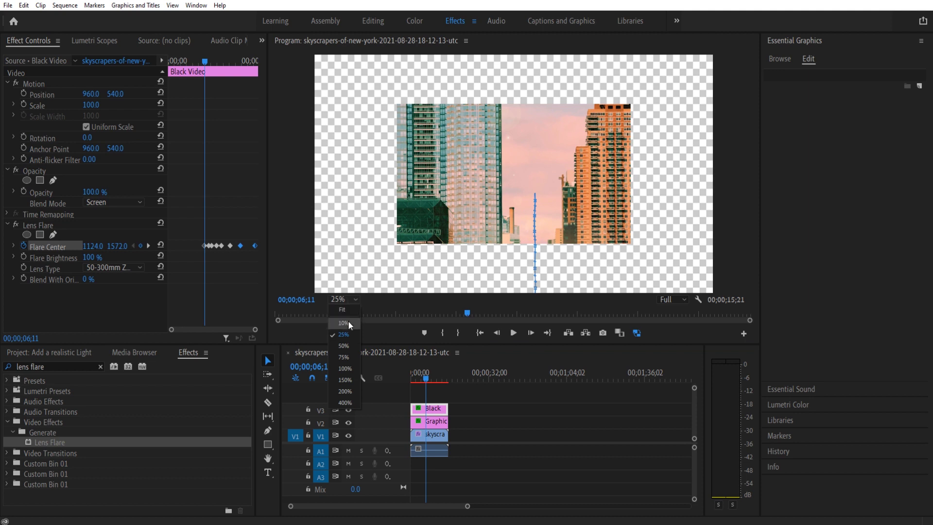
pyautogui.click(348, 320)
pyautogui.press('Left')
pyautogui.press('Left')
pyautogui.press('Left')
pyautogui.press('Left')
pyautogui.press('Left')
pyautogui.press('Left')
pyautogui.press('Left')
pyautogui.press('Left')
pyautogui.press('Left')
pyautogui.press('Left')
pyautogui.press('Left')
pyautogui.press('Left')
pyautogui.press('Left')
pyautogui.press('Left')
pyautogui.press('Left')
pyautogui.press('Left')
pyautogui.press('Left')
pyautogui.press('Left')
pyautogui.press('Left')
pyautogui.press('Left')
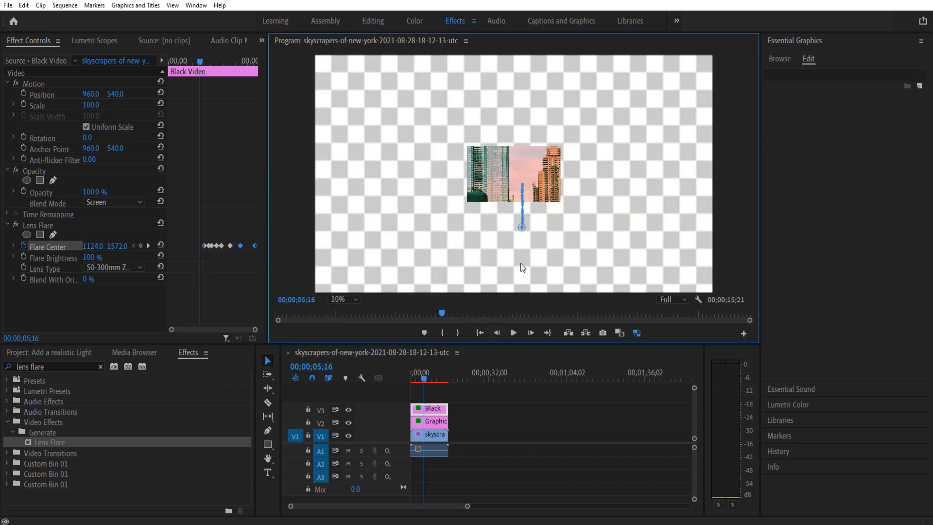
pyautogui.moveTo(525, 235); pyautogui.dragTo(523, 247)
# - At 00;00;03;06, keyframe the Flare Center far below the frame at 1230.0, 3030.0
pyautogui.press('Left')
pyautogui.press('Left')
pyautogui.press('Left')
pyautogui.press('Left')
pyautogui.press('Left')
pyautogui.press('Left')
pyautogui.press('Left')
pyautogui.press('Left')
pyautogui.press('Left')
pyautogui.press('Left')
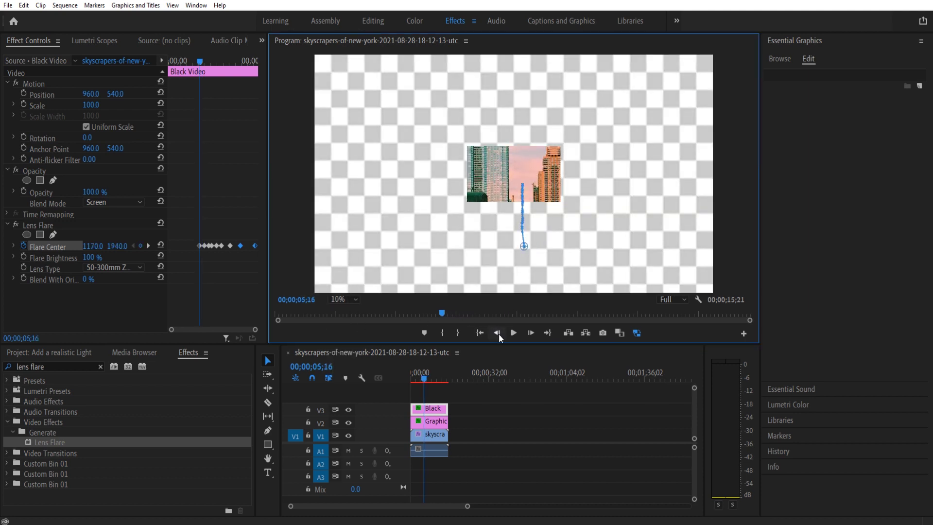
pyautogui.press('Left')
pyautogui.press('Left')
pyautogui.press('Left')
pyautogui.press('Left')
pyautogui.press('Left')
pyautogui.press('Left')
pyautogui.press('Left')
pyautogui.press('Left')
pyautogui.press('Left')
pyautogui.press('Left')
pyautogui.press('Left')
pyautogui.press('Left')
pyautogui.press('Left')
pyautogui.press('Left')
pyautogui.press('Left')
pyautogui.press('Left')
pyautogui.press('Left')
pyautogui.press('Left')
pyautogui.press('Left')
pyautogui.press('Left')
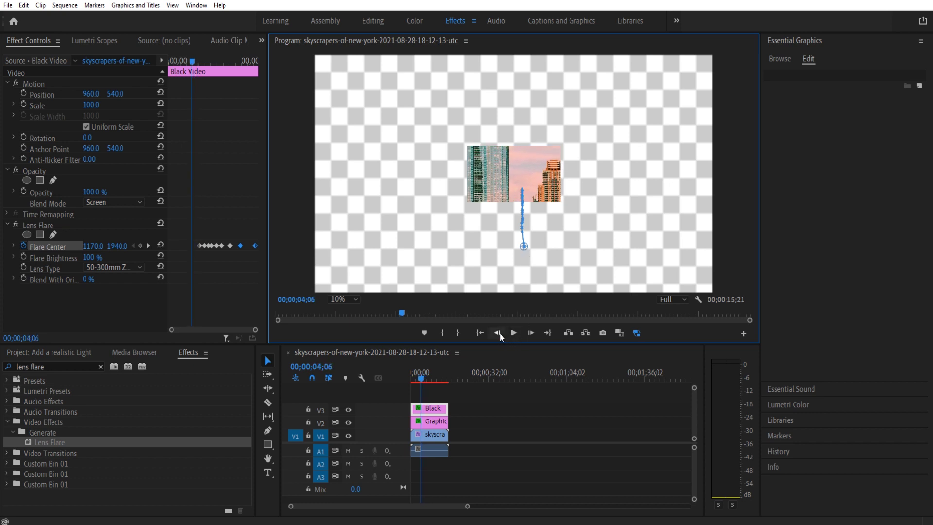
pyautogui.press('Left')
pyautogui.press('Left')
pyautogui.press('Left')
pyautogui.press('Left')
pyautogui.press('Left')
pyautogui.press('Left')
pyautogui.press('Left')
pyautogui.press('Left')
pyautogui.press('Left')
pyautogui.press('Left')
pyautogui.press('Left')
pyautogui.press('Left')
pyautogui.press('Left')
pyautogui.press('Left')
pyautogui.press('Left')
pyautogui.press('Left')
pyautogui.press('Left')
pyautogui.press('Left')
pyautogui.press('Left')
pyautogui.press('Left')
pyautogui.moveTo(523, 246); pyautogui.dragTo(526, 302)
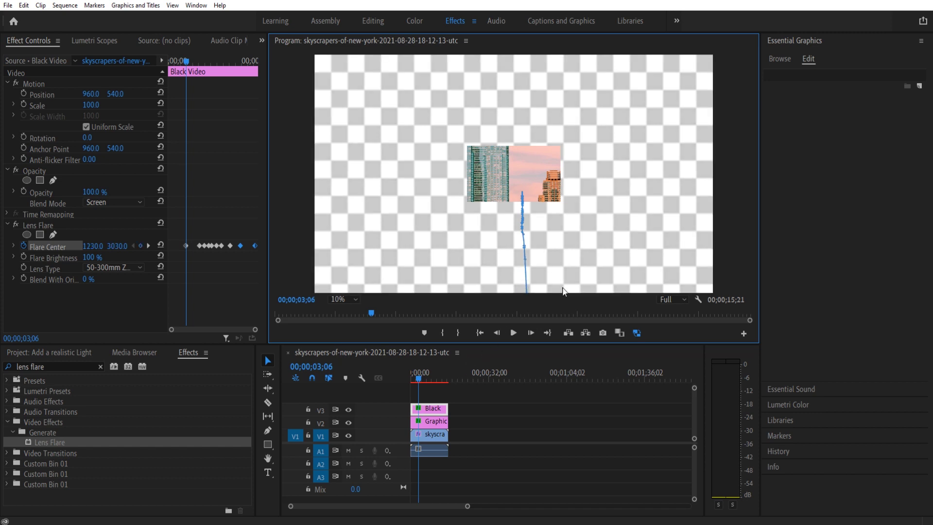
# - Deselect the clip, return the program preview zoom to Fit, and review how the flare follows the sun through the sequence
pyautogui.click(477, 389)
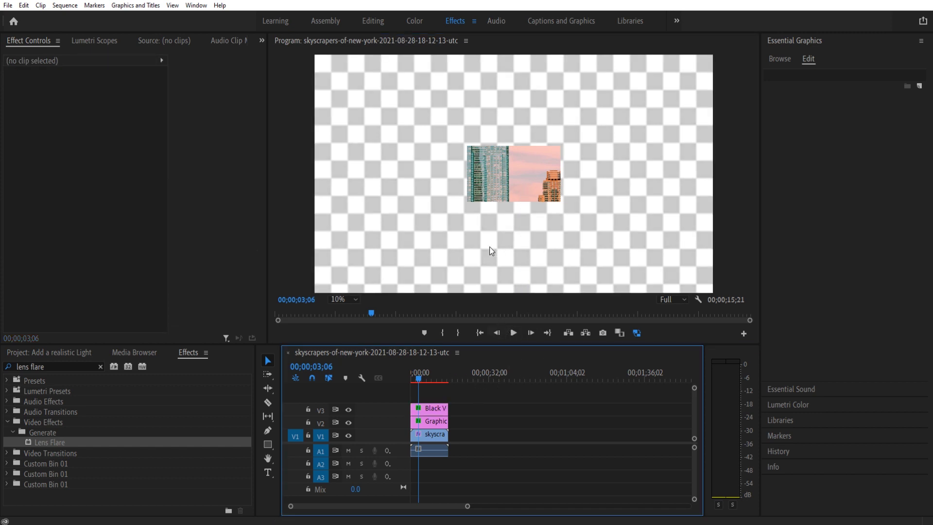
pyautogui.click(342, 299)
pyautogui.click(342, 316)
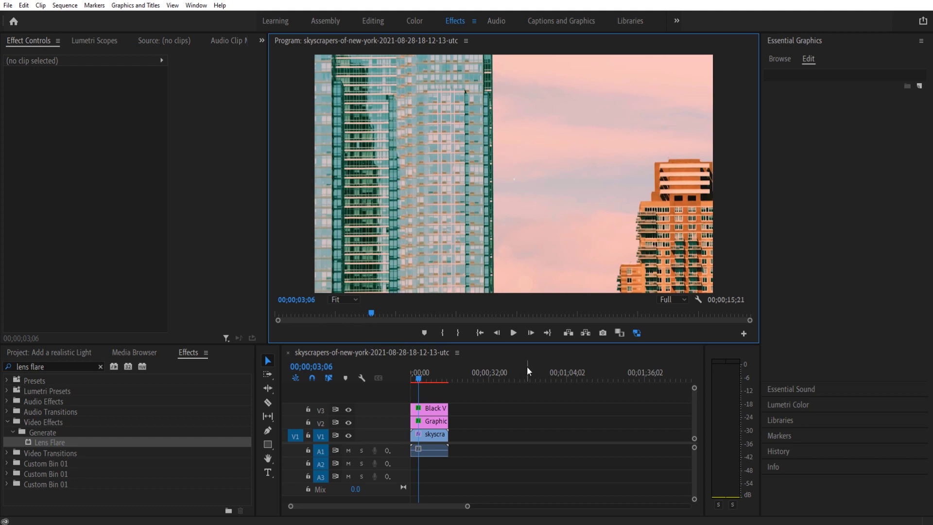
pyautogui.press('space')
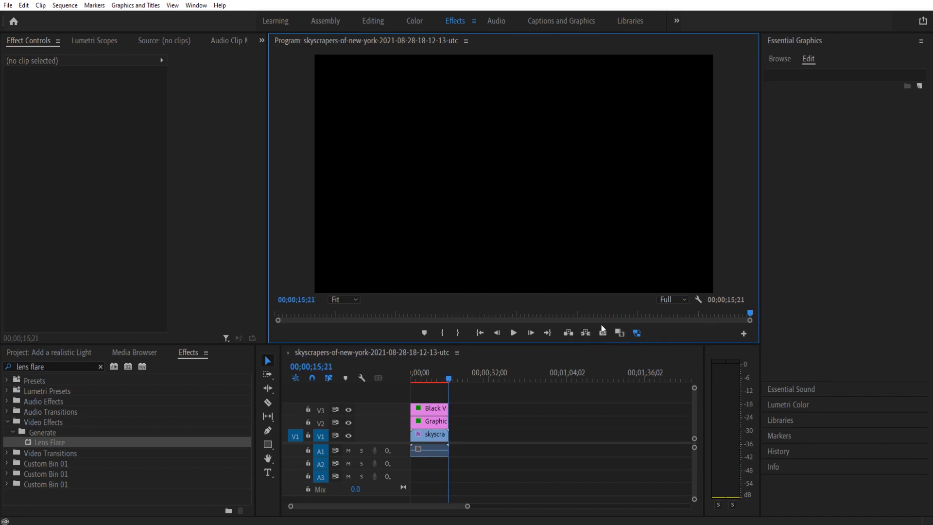
pyautogui.moveTo(604, 314); pyautogui.dragTo(637, 314)
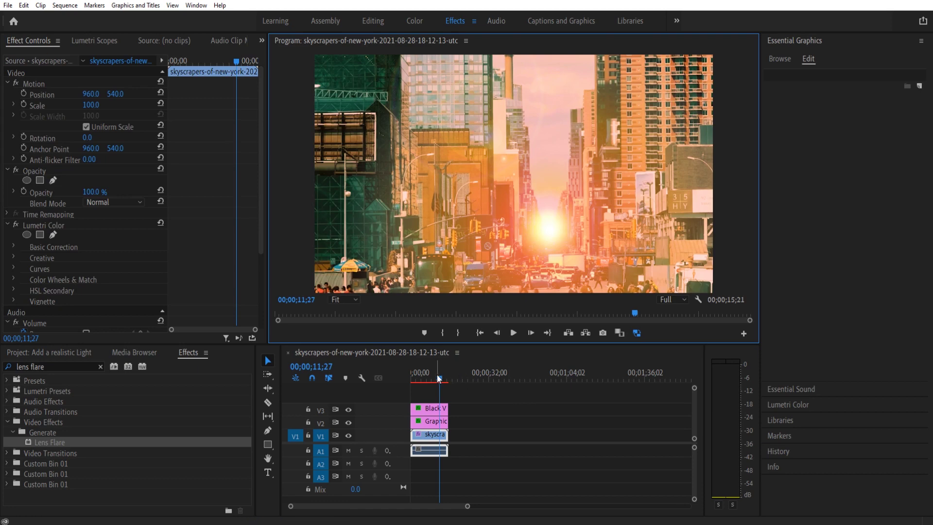
pyautogui.moveTo(438, 376); pyautogui.dragTo(444, 374)
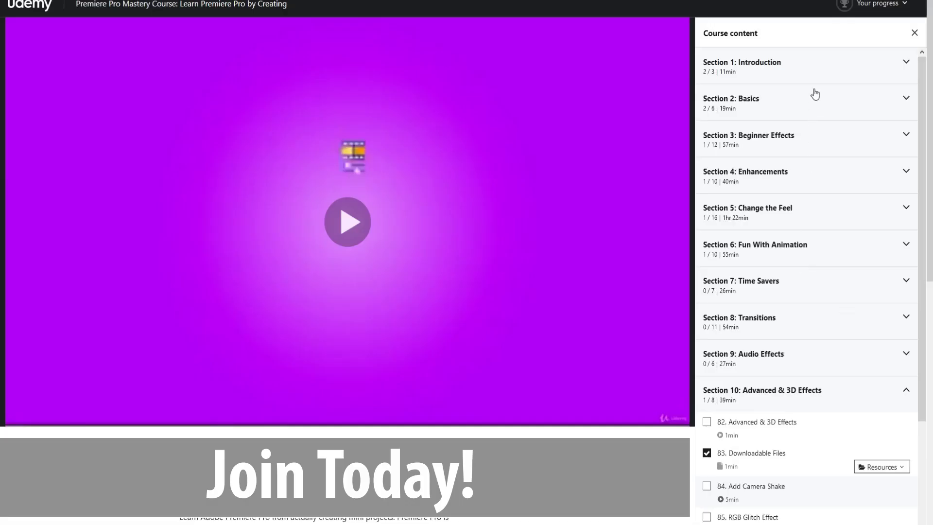
# - On the Udemy Premiere Pro Mastery Course page, expand sections from Introduction through Audio Effects and examine the lectures they contain
pyautogui.click(816, 73)
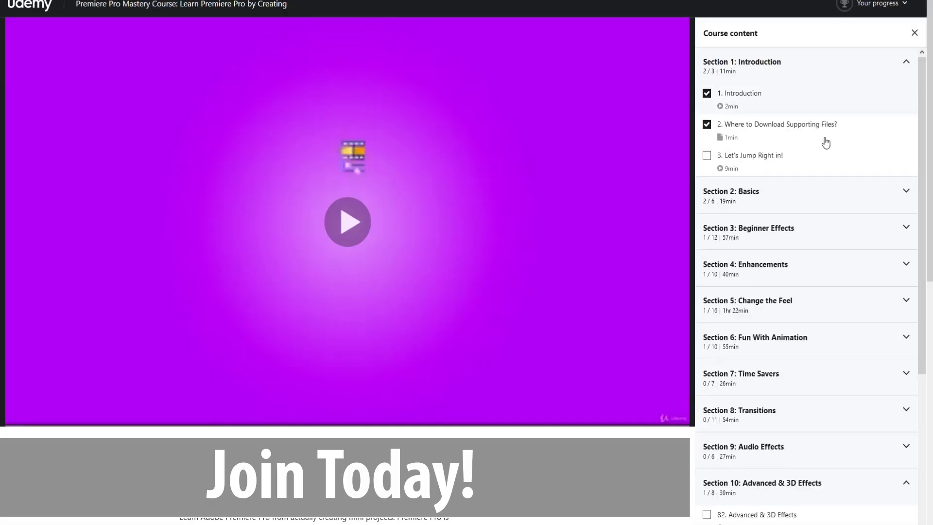
pyautogui.click(824, 246)
pyautogui.scroll(-7, 824, 271)
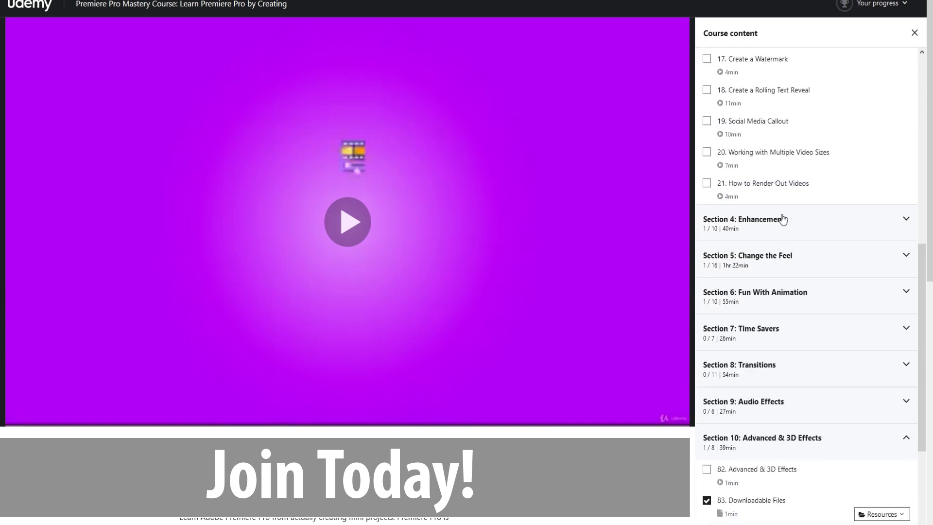
pyautogui.click(782, 219)
pyautogui.scroll(-8, 785, 268)
pyautogui.click(785, 270)
pyautogui.scroll(-7, 785, 270)
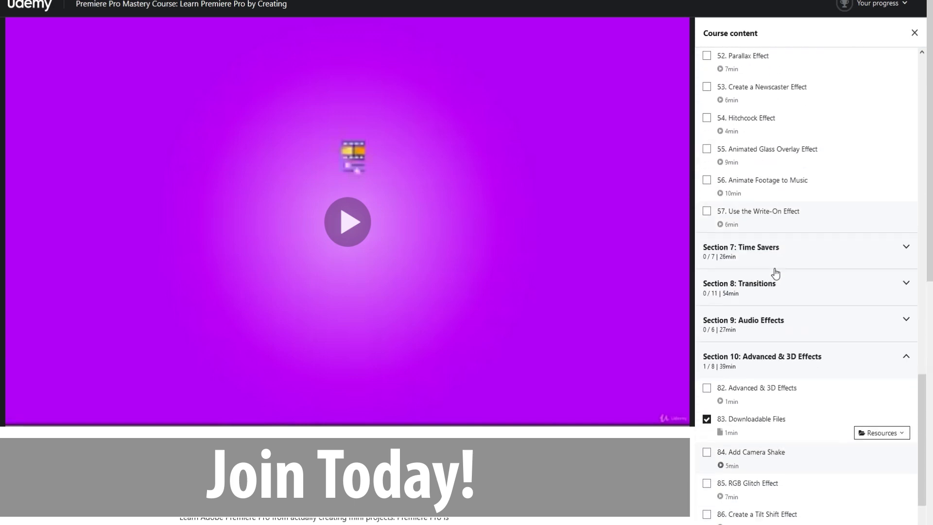
pyautogui.scroll(-3, 775, 274)
pyautogui.click(792, 175)
pyautogui.scroll(-5, 793, 204)
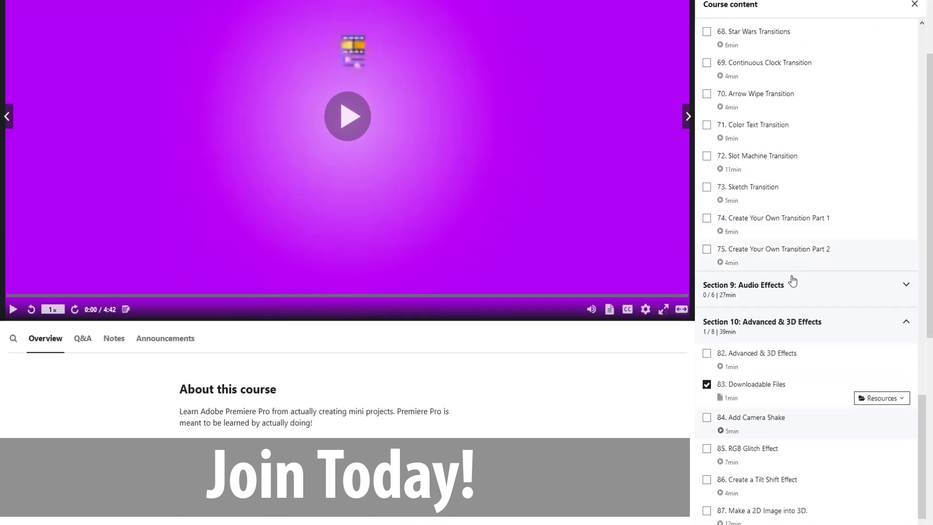
pyautogui.click(793, 281)
pyautogui.scroll(-2, 864, 258)
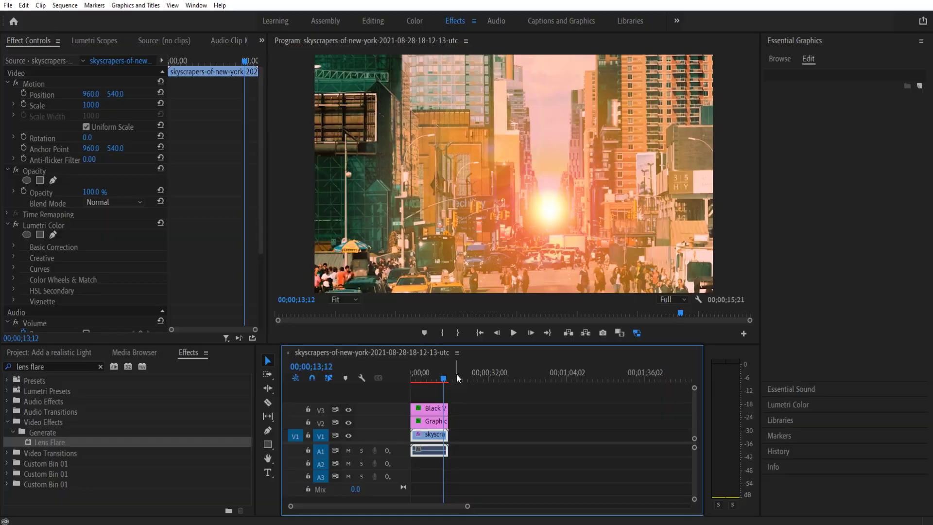